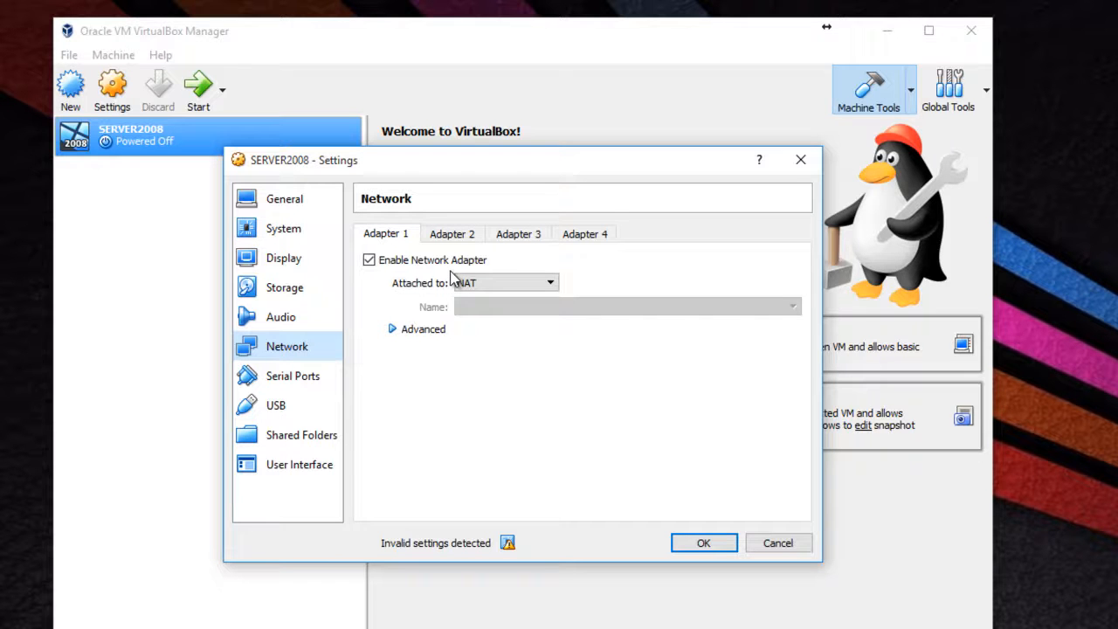
Step: Accept the Adapter 1 network settings with NAT, and boot the SERVER2008 machine from WindowsServer 2008.iso
{"action": "left_click", "coordinate": [394, 334]}
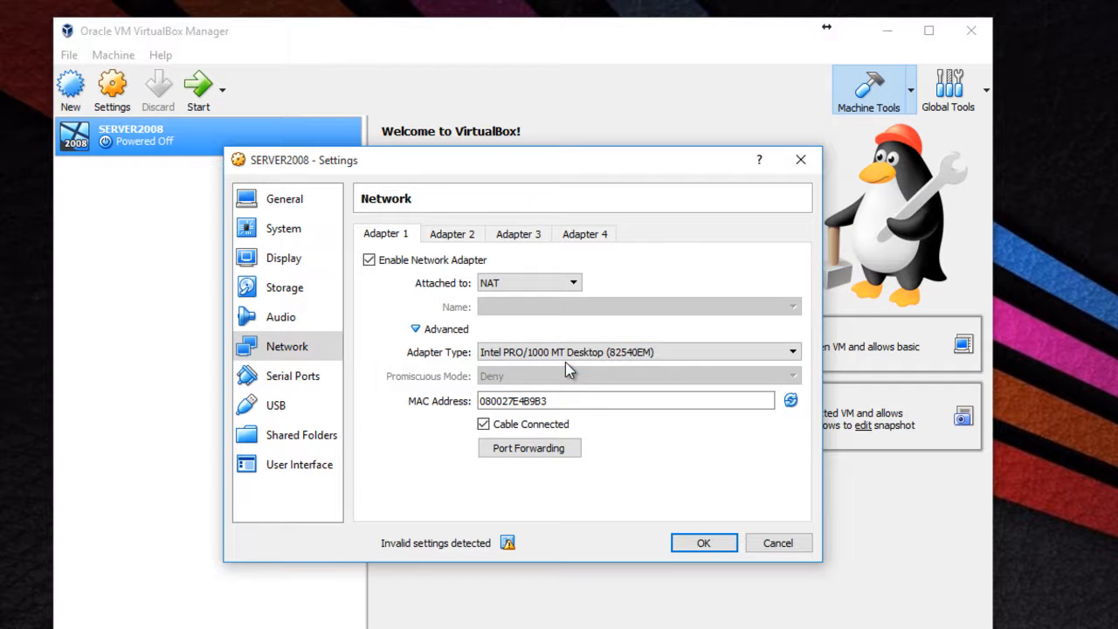
{"action": "left_click", "coordinate": [704, 543]}
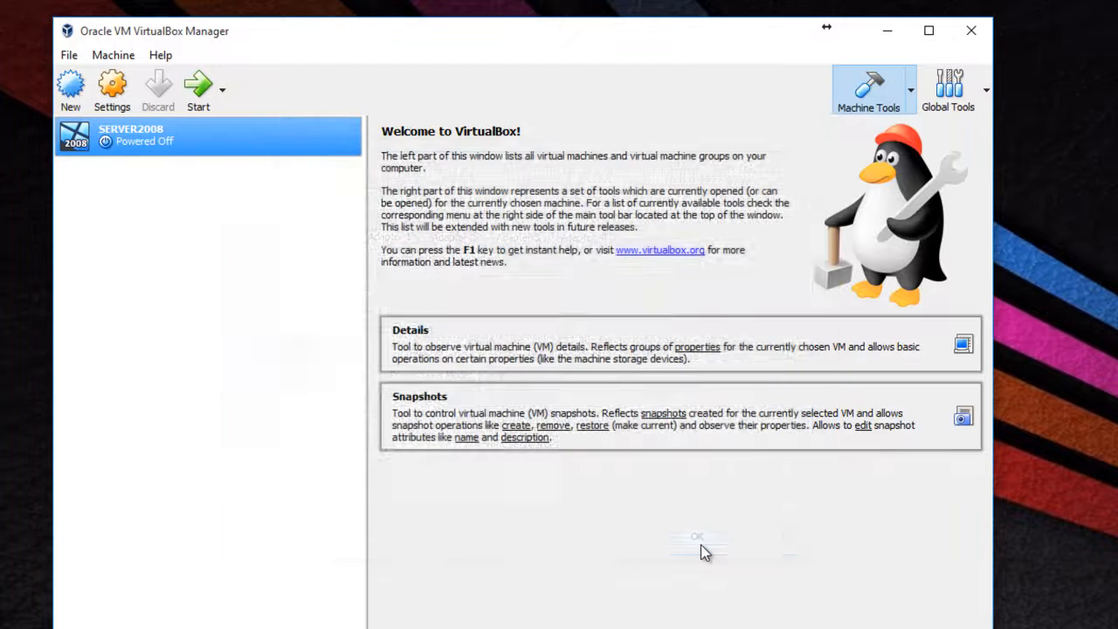
{"action": "double_click", "coordinate": [171, 147]}
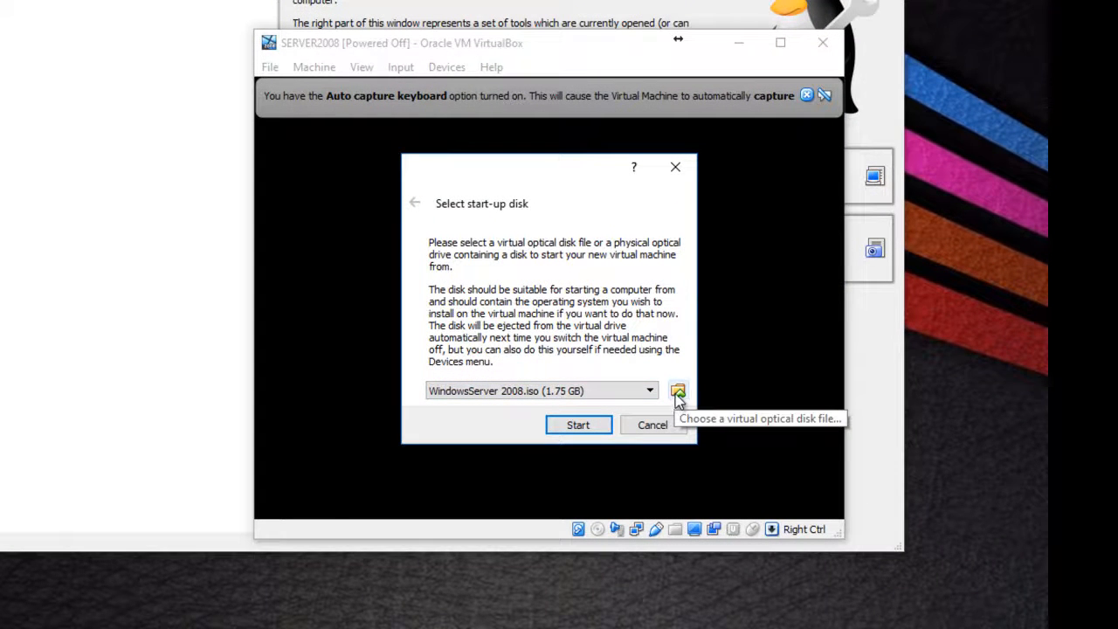
{"action": "left_click", "coordinate": [591, 426]}
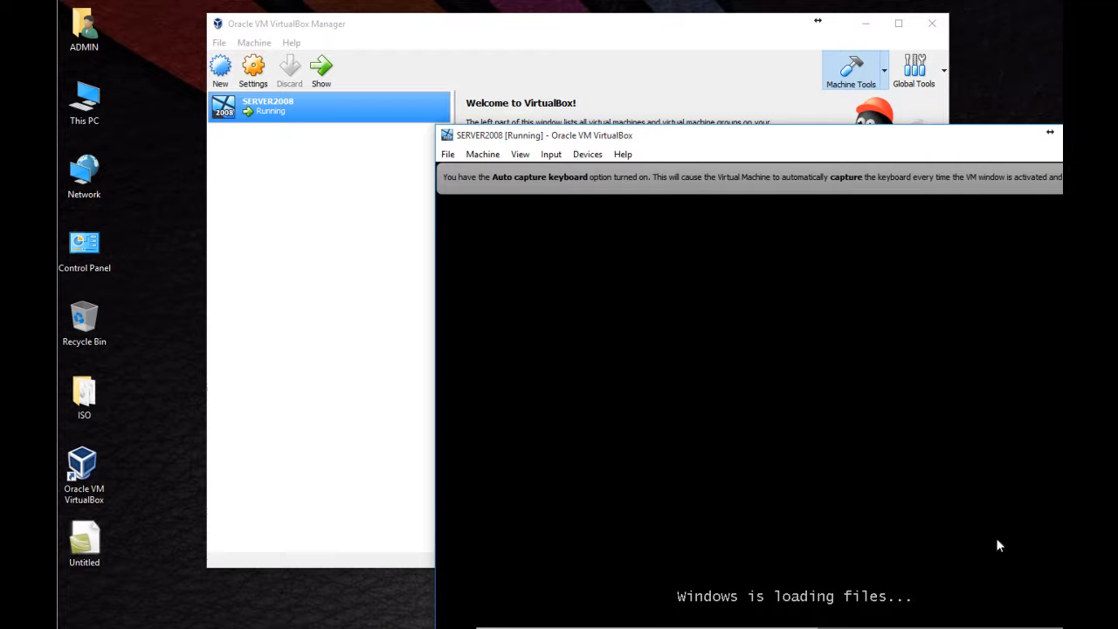
{"action": "left_click_drag", "start_coordinate": [881, 138], "coordinate": [657, 27]}
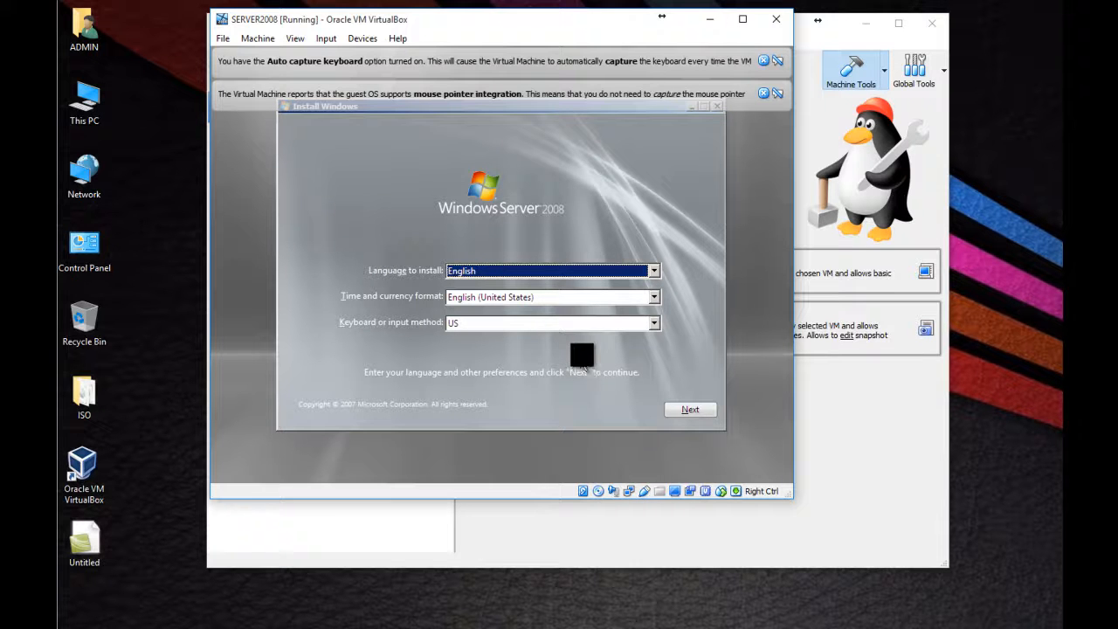
Step: Begin the Windows installation with the default English language and US keyboard, choosing Windows Server 2008 Enterprise (Full Installation)
{"action": "left_click", "coordinate": [695, 412]}
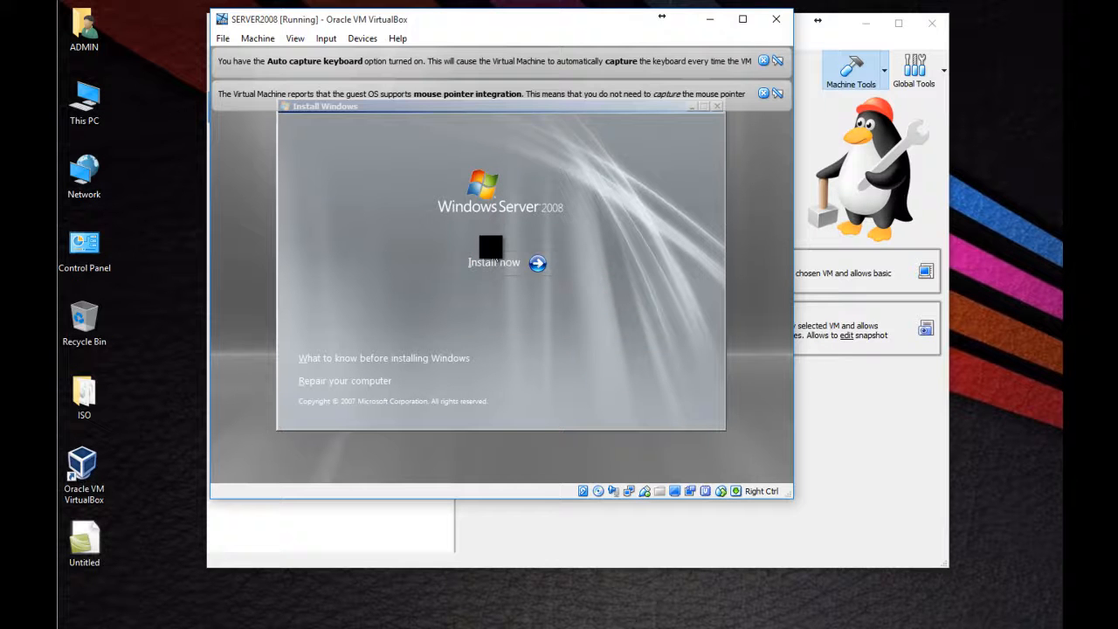
{"action": "left_click", "coordinate": [496, 268]}
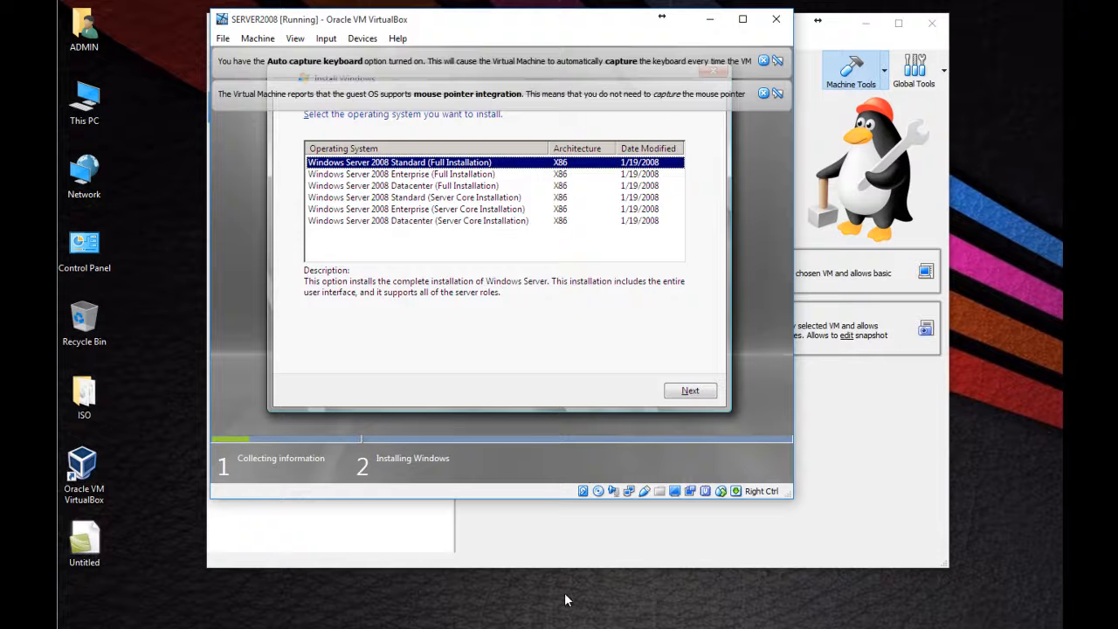
{"action": "left_click", "coordinate": [763, 93]}
{"action": "left_click", "coordinate": [766, 63]}
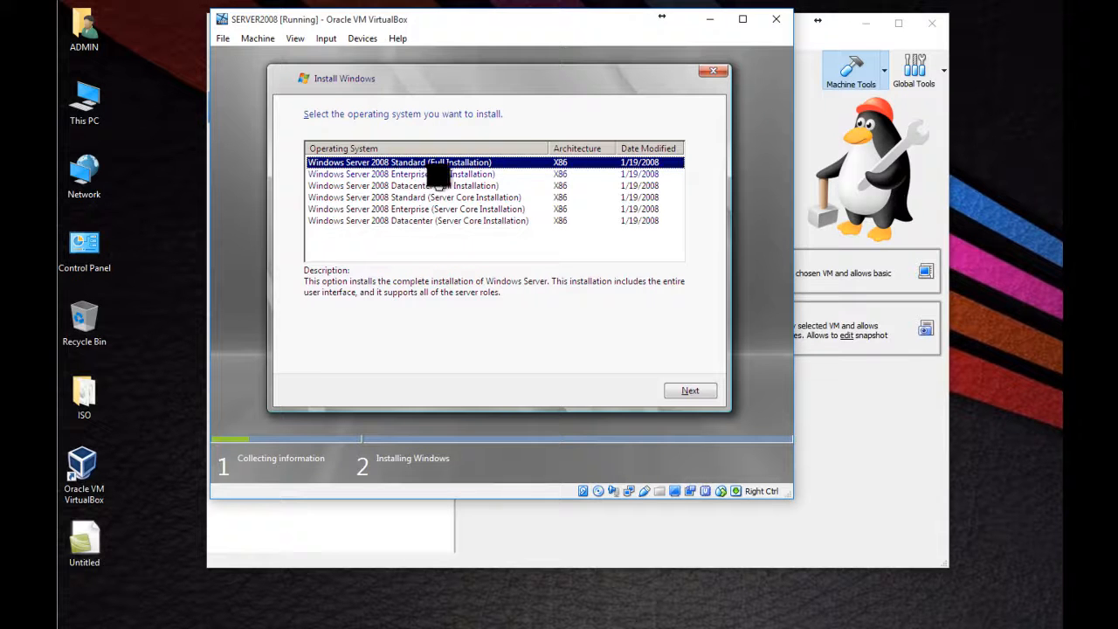
{"action": "left_click", "coordinate": [480, 174]}
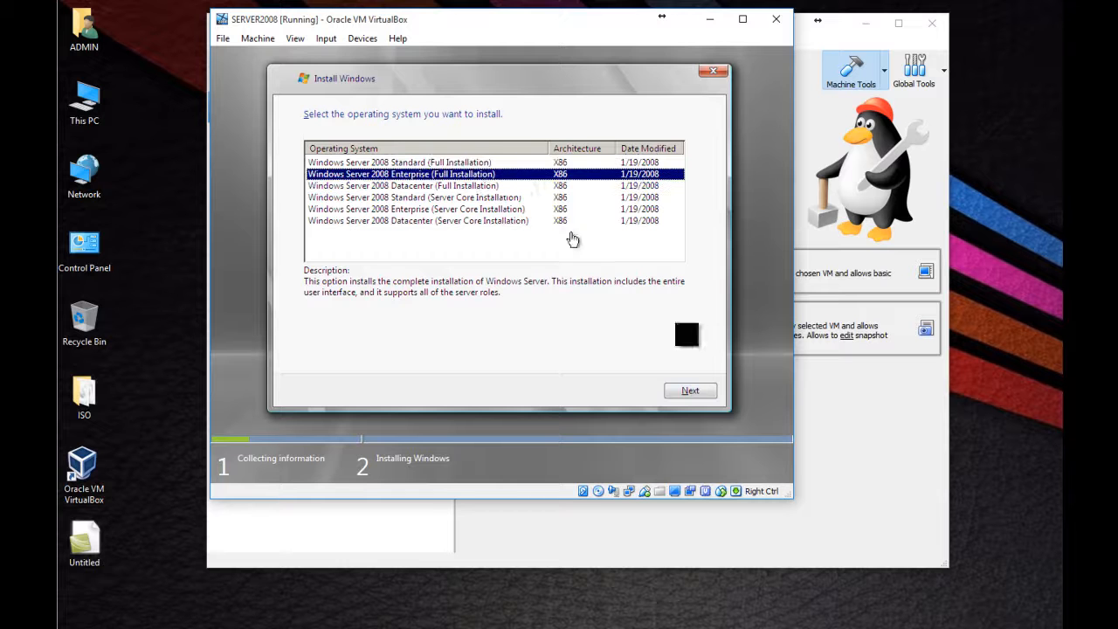
{"action": "left_click", "coordinate": [690, 391]}
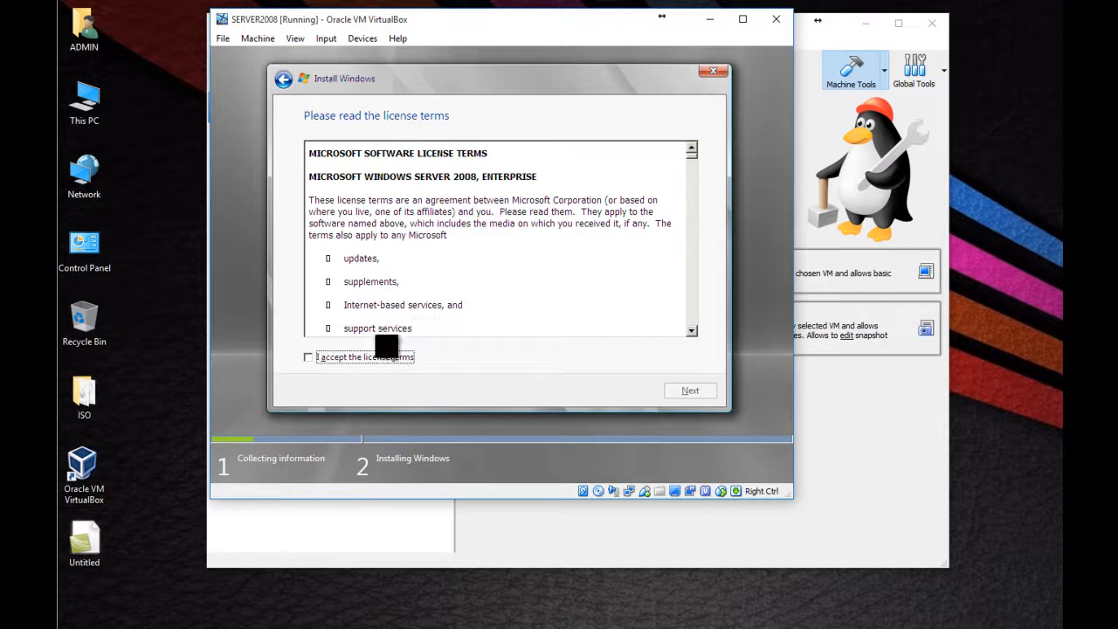
Step: Accept the Windows Server license terms and choose the Custom (advanced) installation type
{"action": "scroll", "coordinate": [682, 302], "scroll_direction": "down", "scroll_amount": 5}
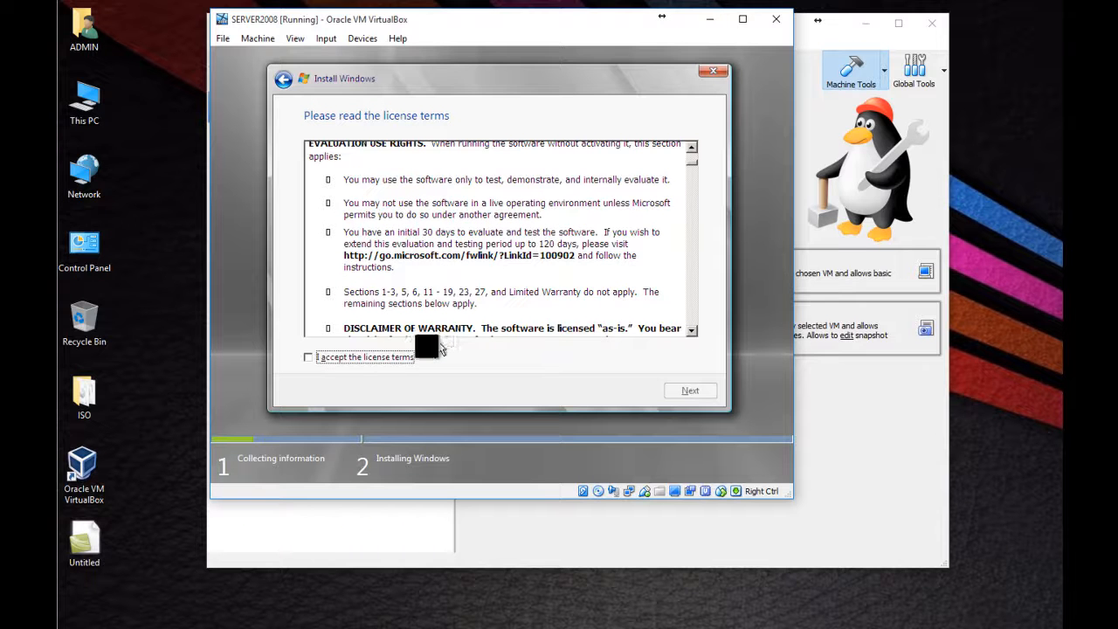
{"action": "left_click", "coordinate": [398, 357]}
{"action": "left_click", "coordinate": [690, 391]}
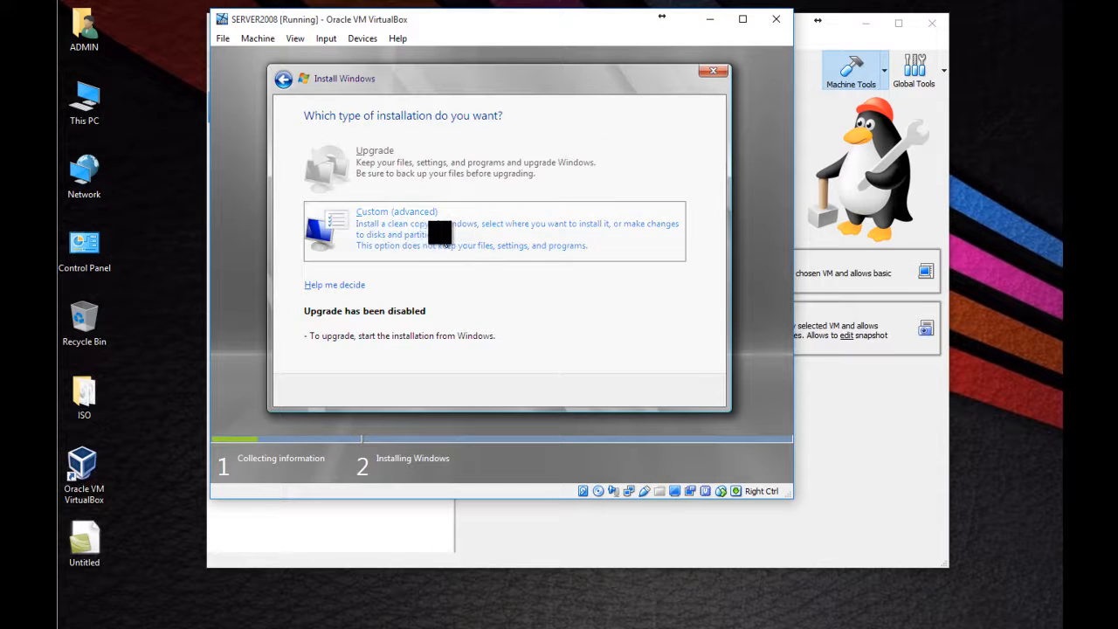
{"action": "left_click", "coordinate": [463, 232]}
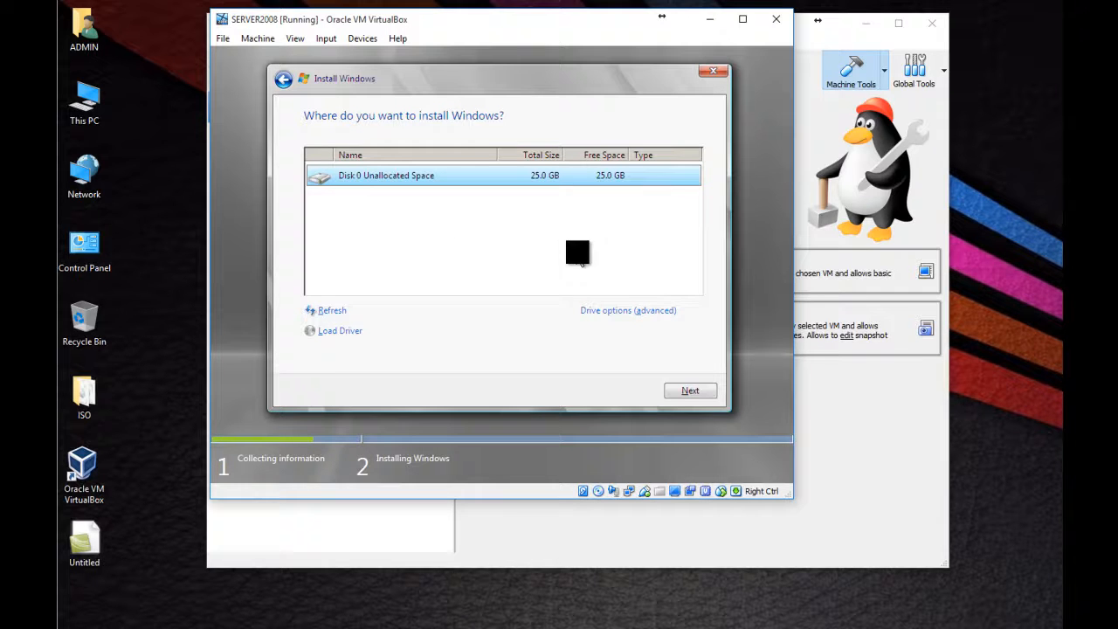
Step: Create a 25600 MB partition from Disk 0's unallocated space and proceed with installing Windows on it
{"action": "left_click", "coordinate": [609, 322]}
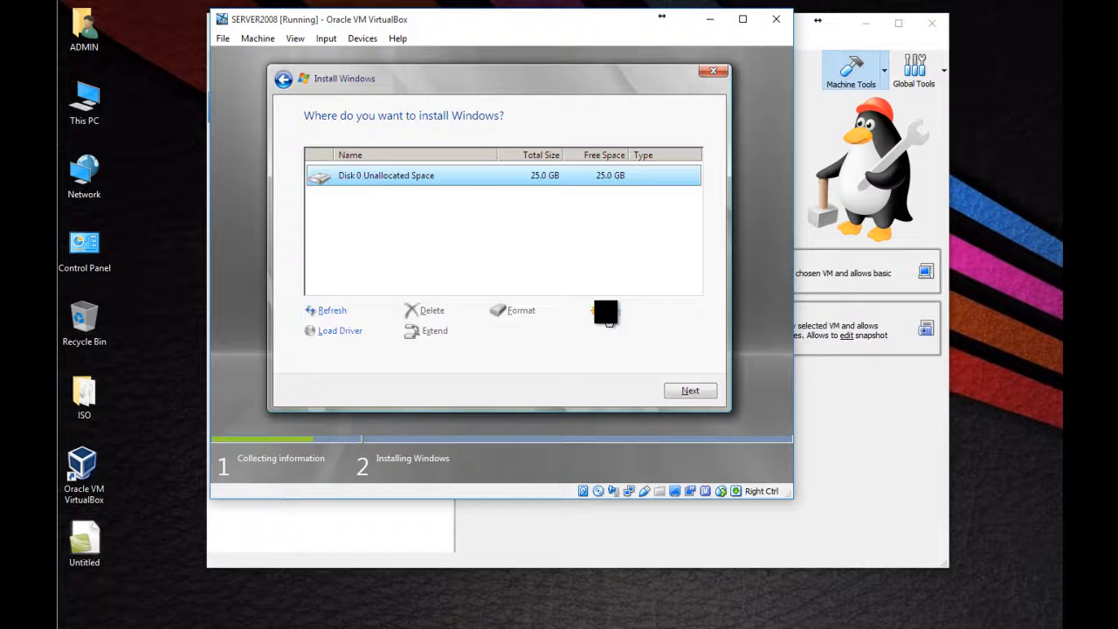
{"action": "left_click", "coordinate": [607, 313]}
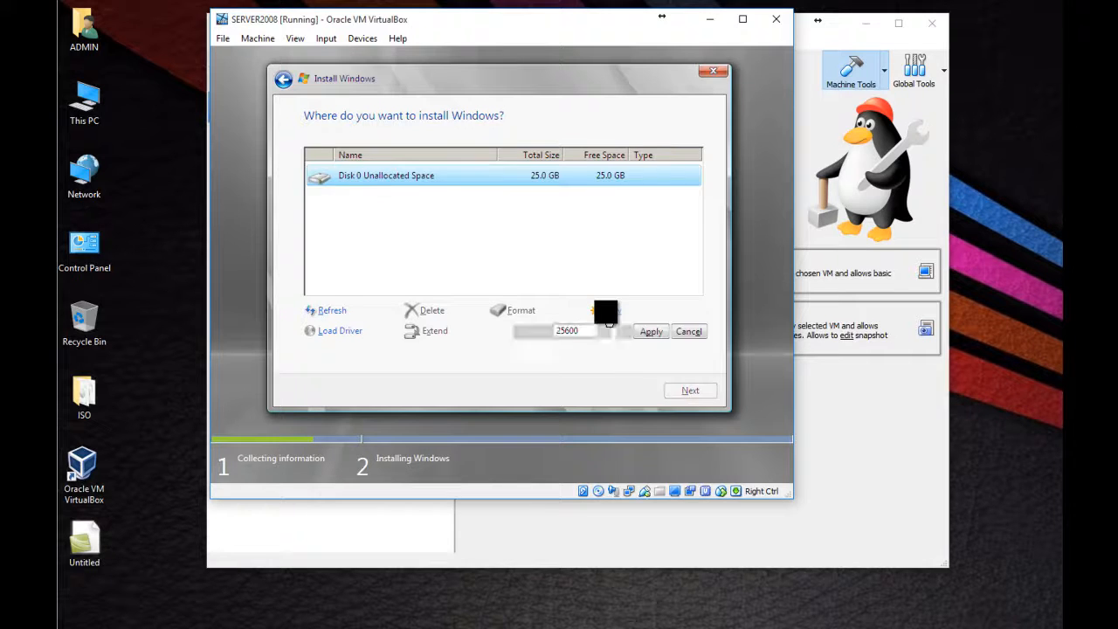
{"action": "left_click", "coordinate": [649, 332]}
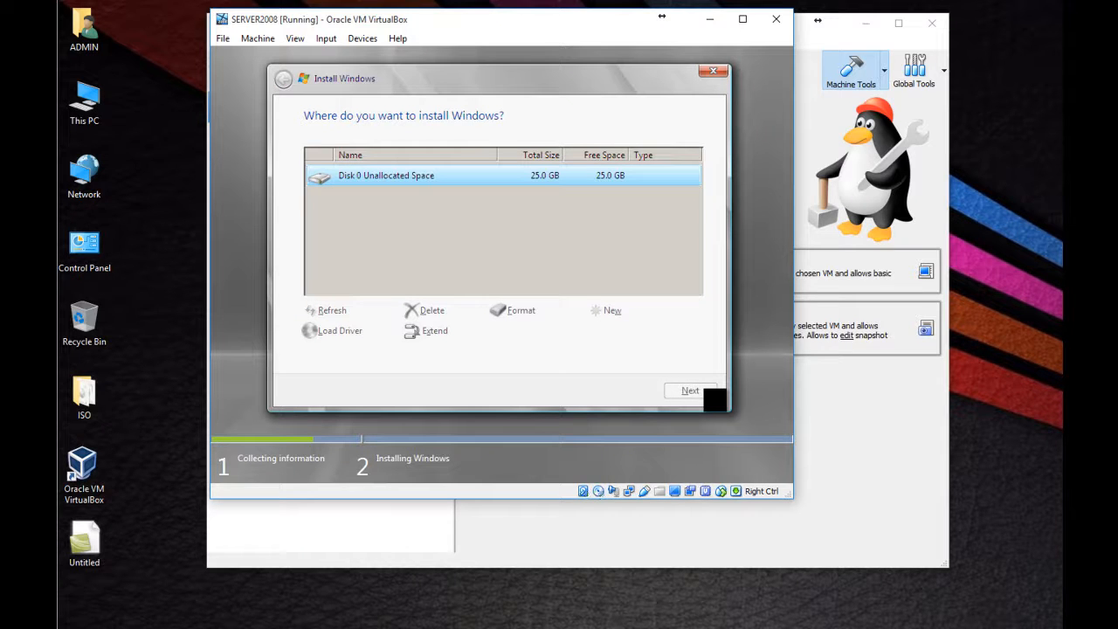
{"action": "left_click", "coordinate": [699, 391]}
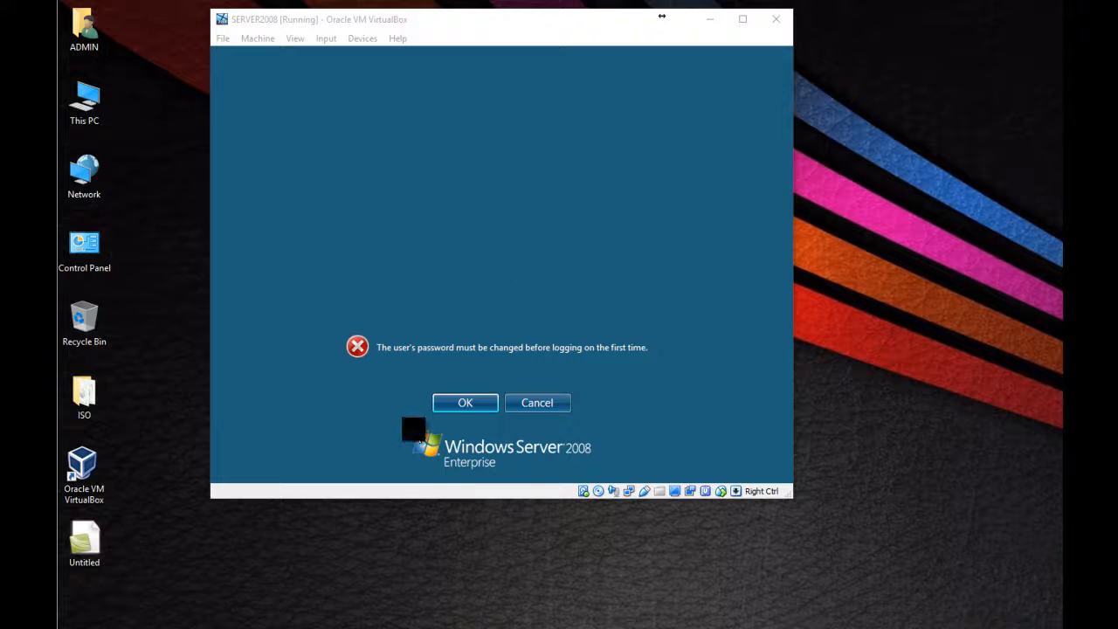
Step: Set and confirm a new password for the Administrator account and continue to the server desktop
{"action": "left_click", "coordinate": [481, 403]}
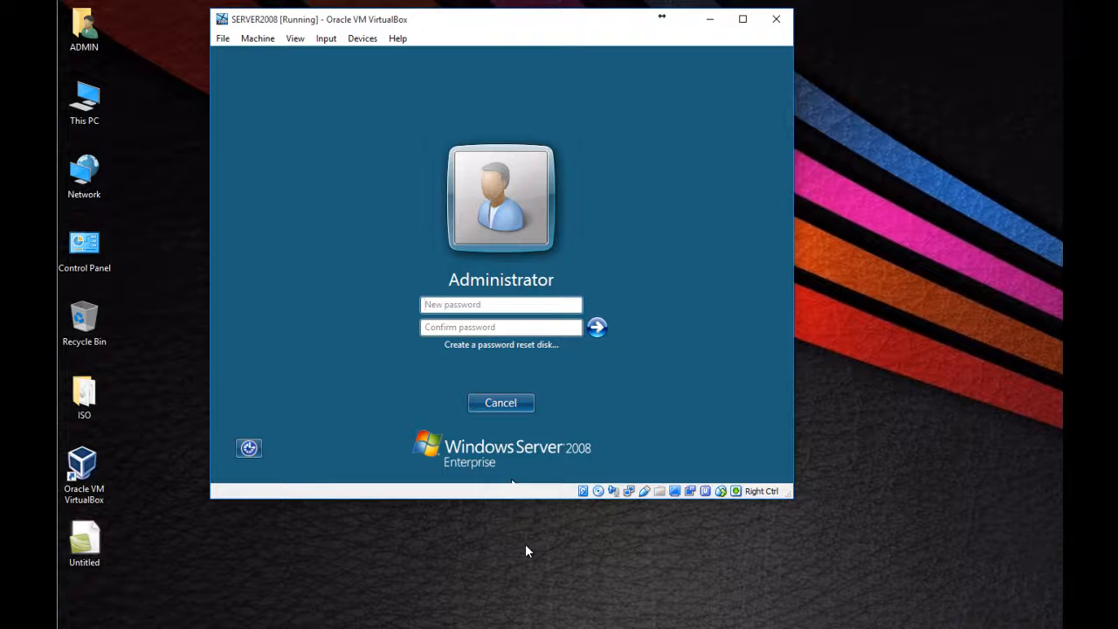
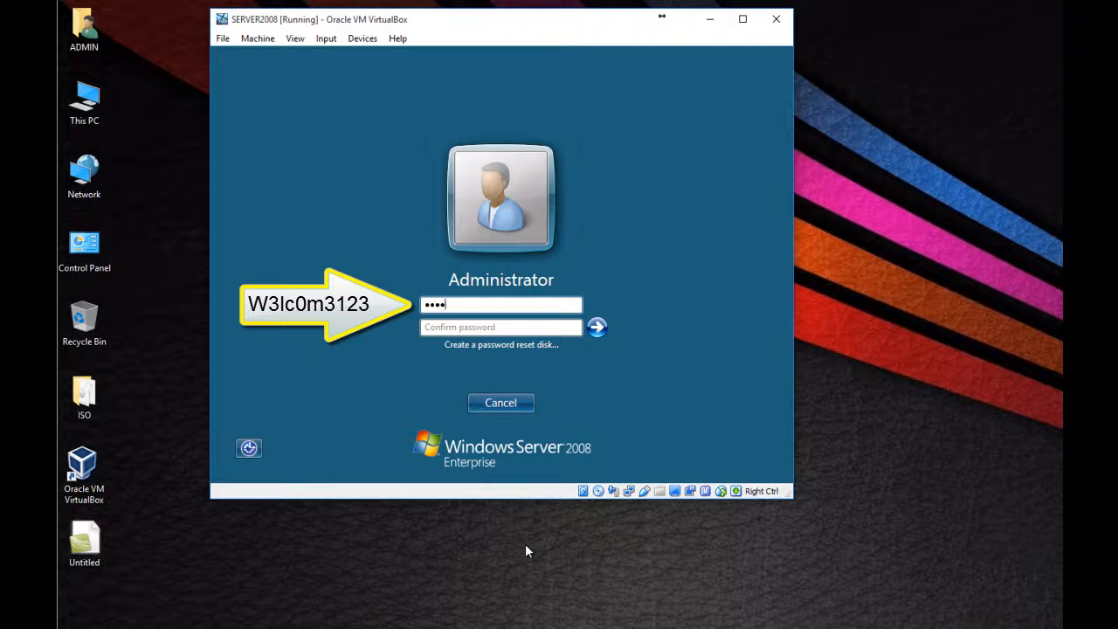
{"action": "key", "text": "Tab"}
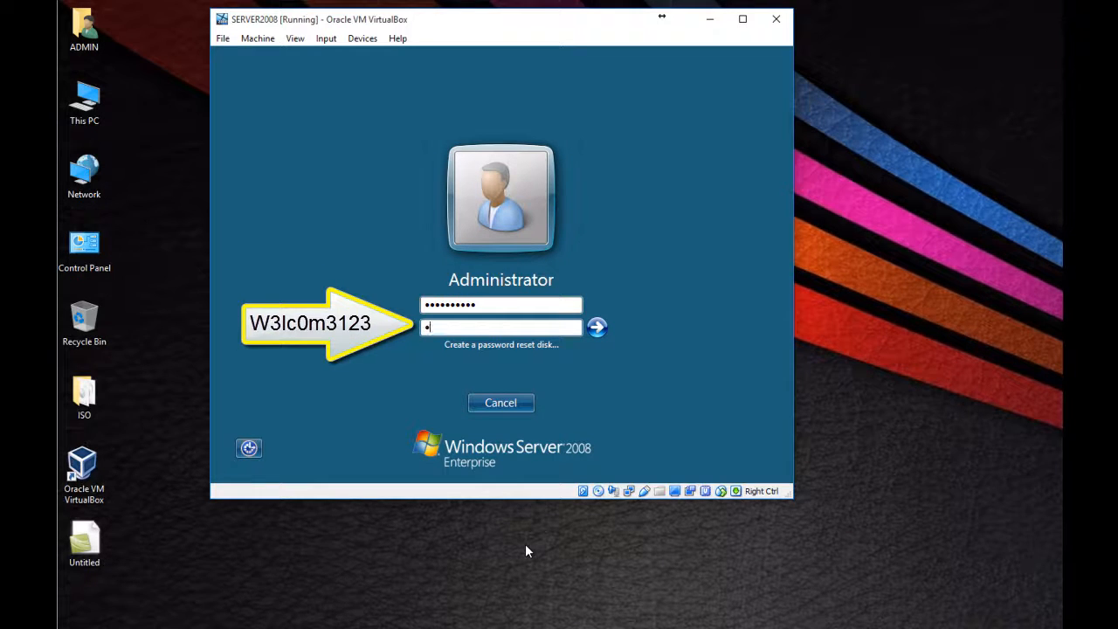
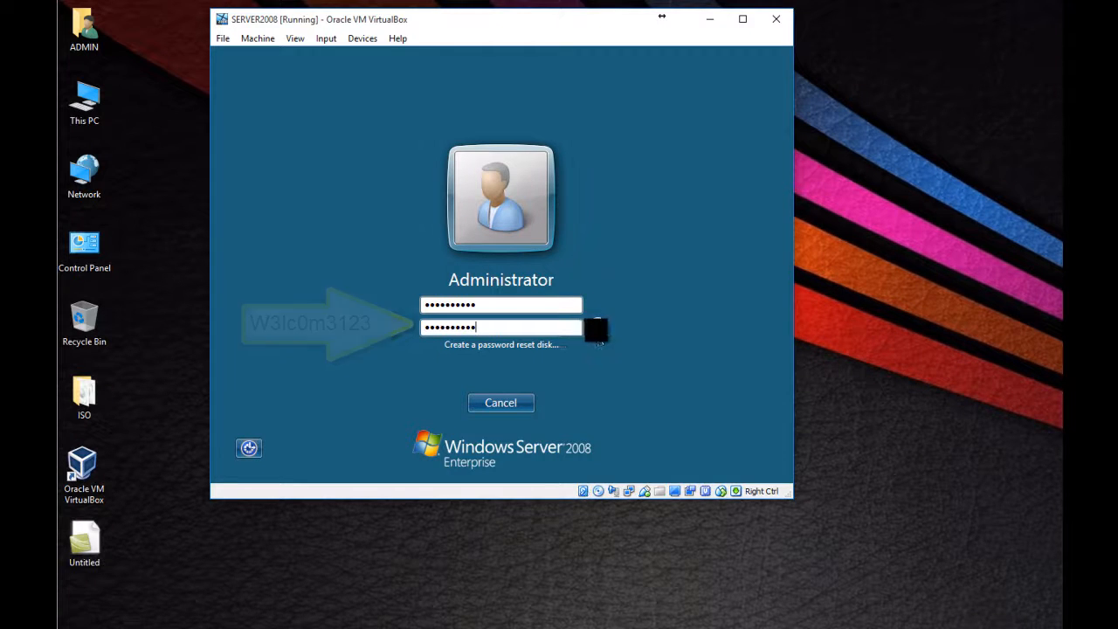
{"action": "left_click", "coordinate": [597, 327]}
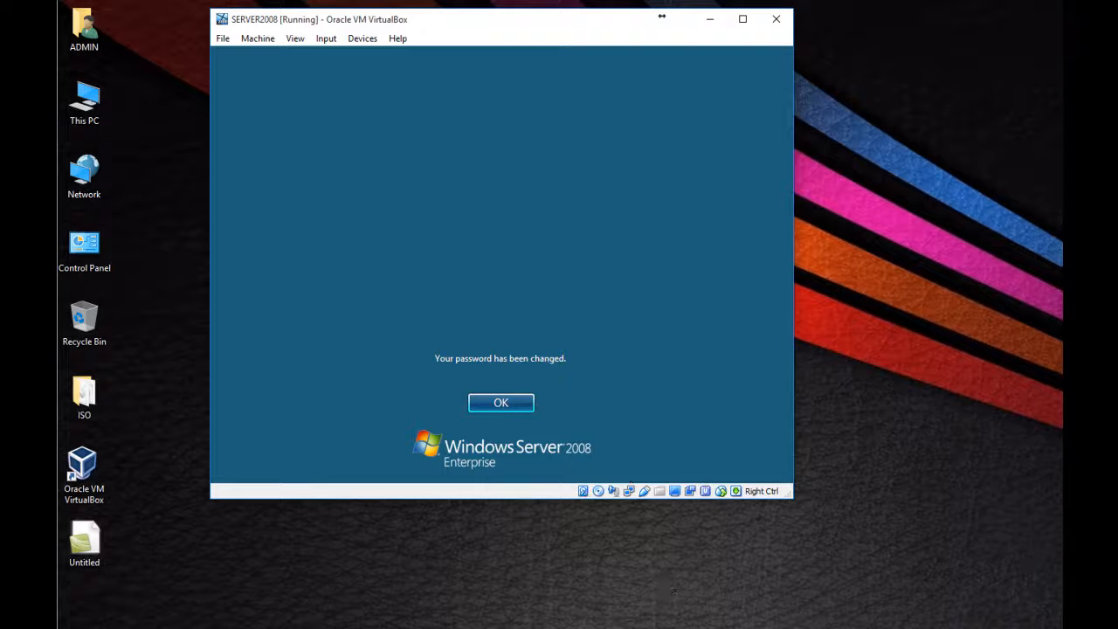
{"action": "left_click", "coordinate": [499, 403]}
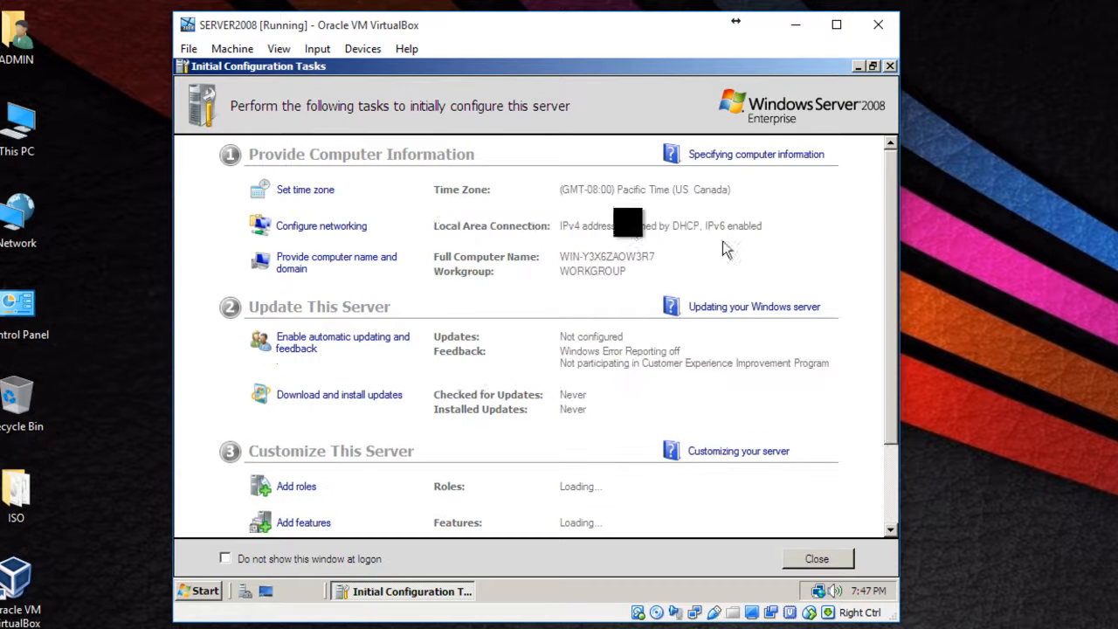
Step: Set the server's time zone to (GMT-04:30) Caracas
{"action": "left_click", "coordinate": [321, 208]}
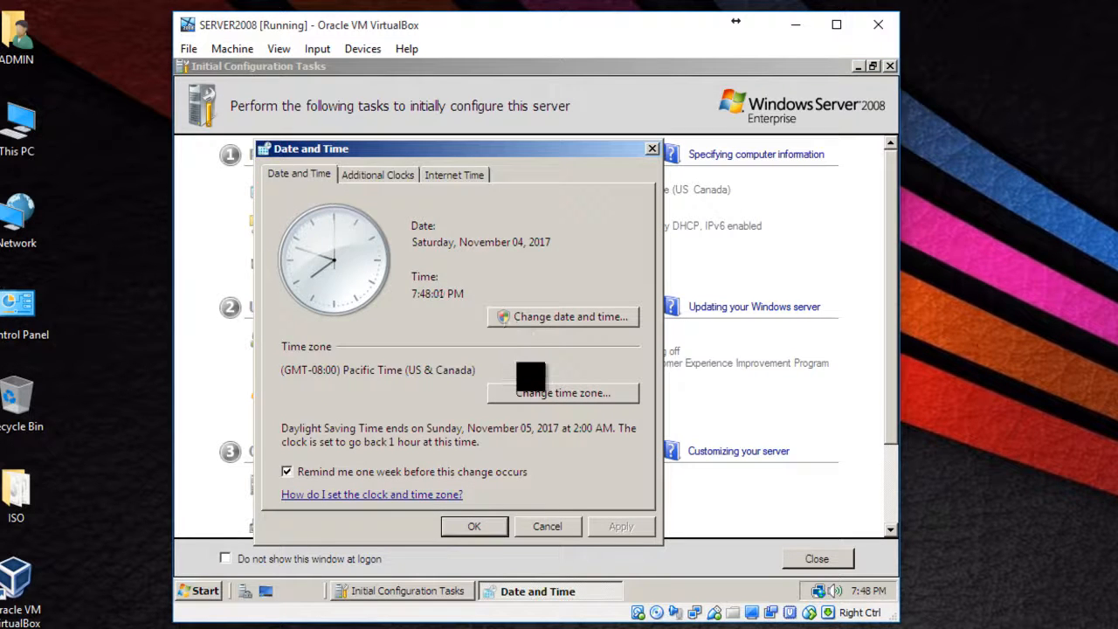
{"action": "left_click", "coordinate": [569, 395]}
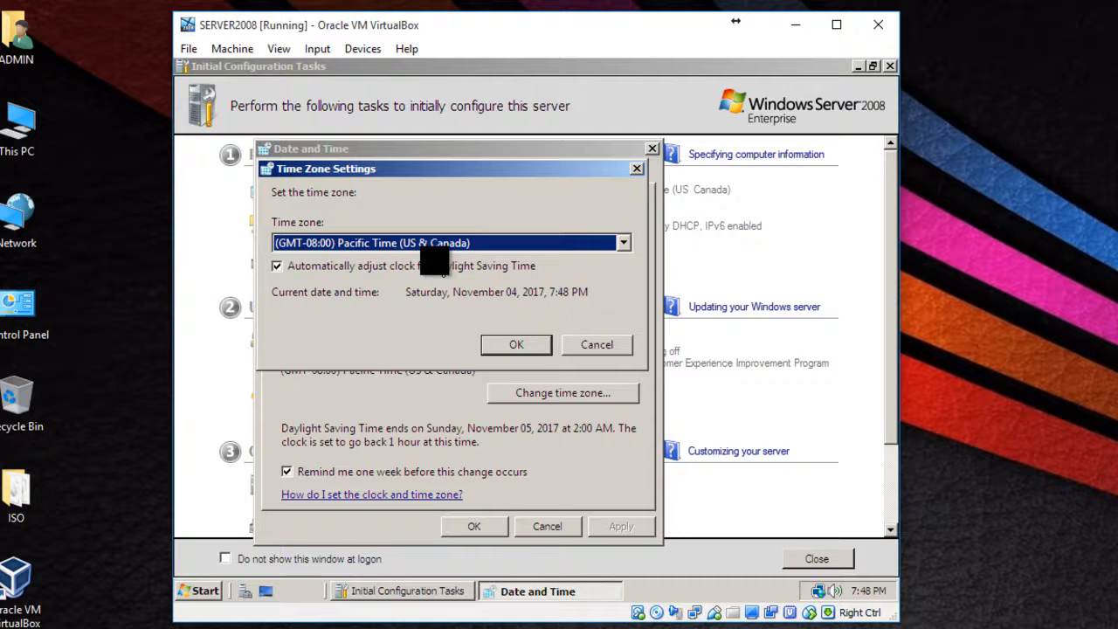
{"action": "left_click", "coordinate": [293, 267]}
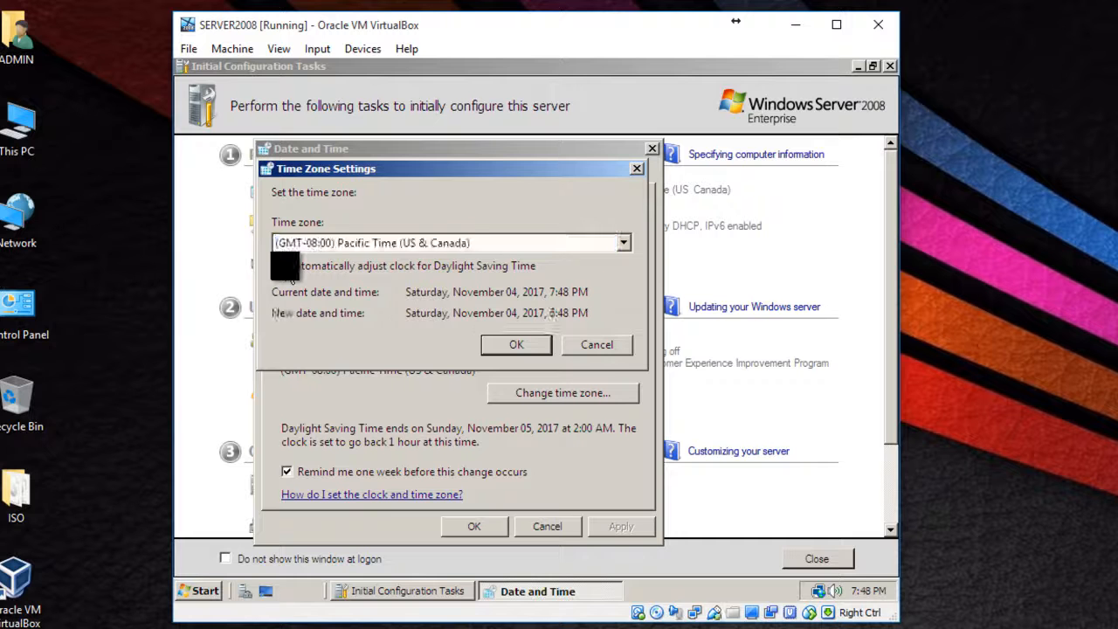
{"action": "left_click", "coordinate": [619, 248]}
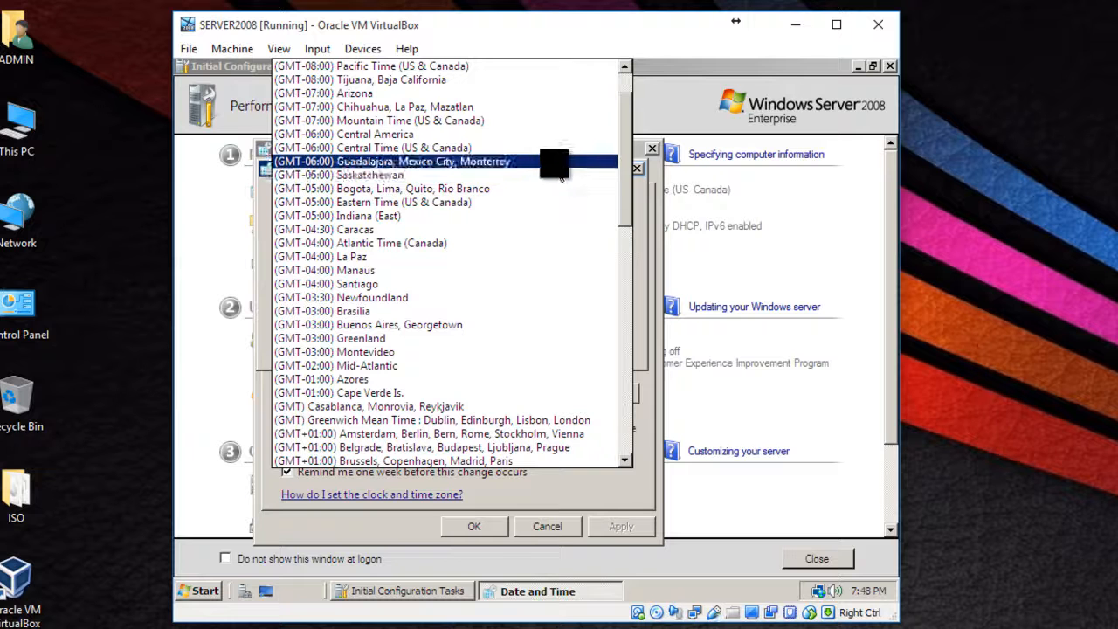
{"action": "left_click", "coordinate": [544, 229]}
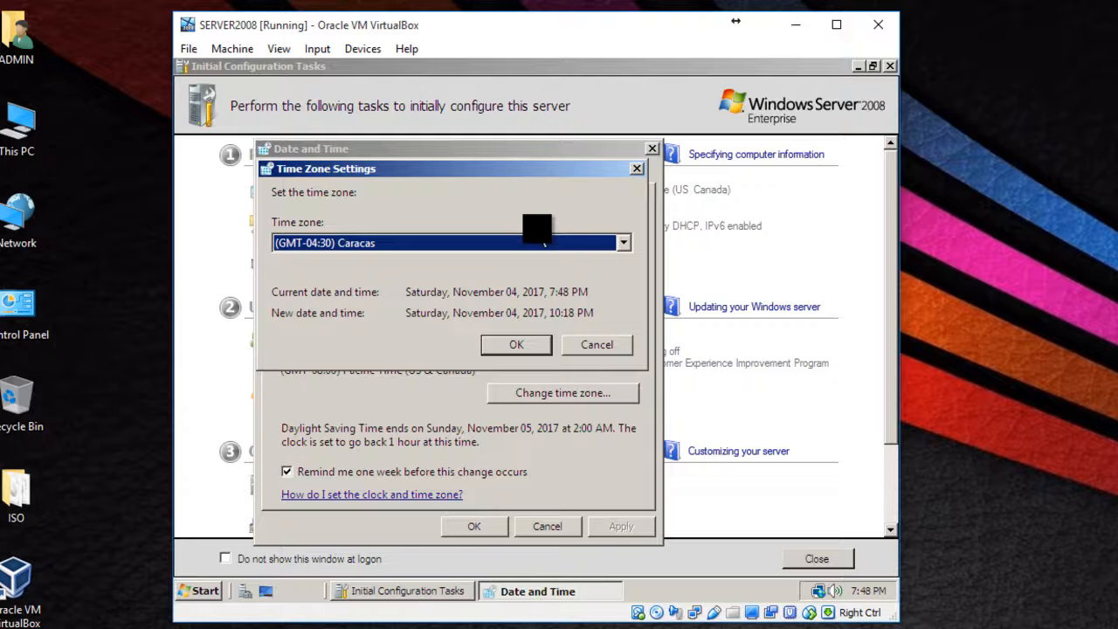
{"action": "left_click", "coordinate": [512, 346]}
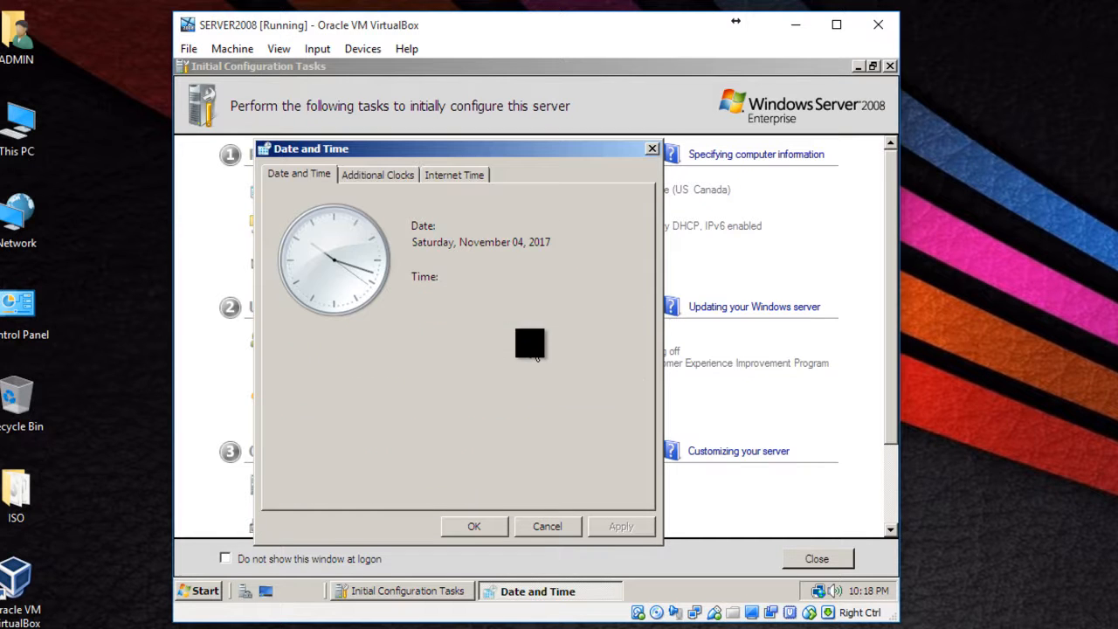
{"action": "left_click", "coordinate": [474, 526]}
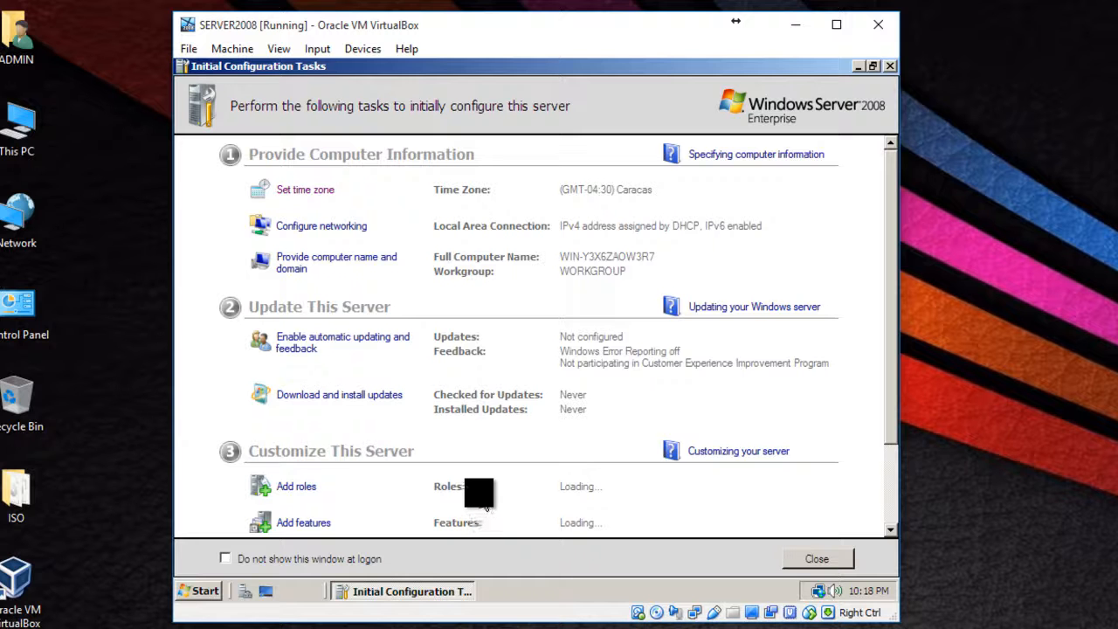
Step: Rename the computer to SERVERROGER, keeping it in the workgroup WORKGROUP
{"action": "left_click", "coordinate": [356, 265]}
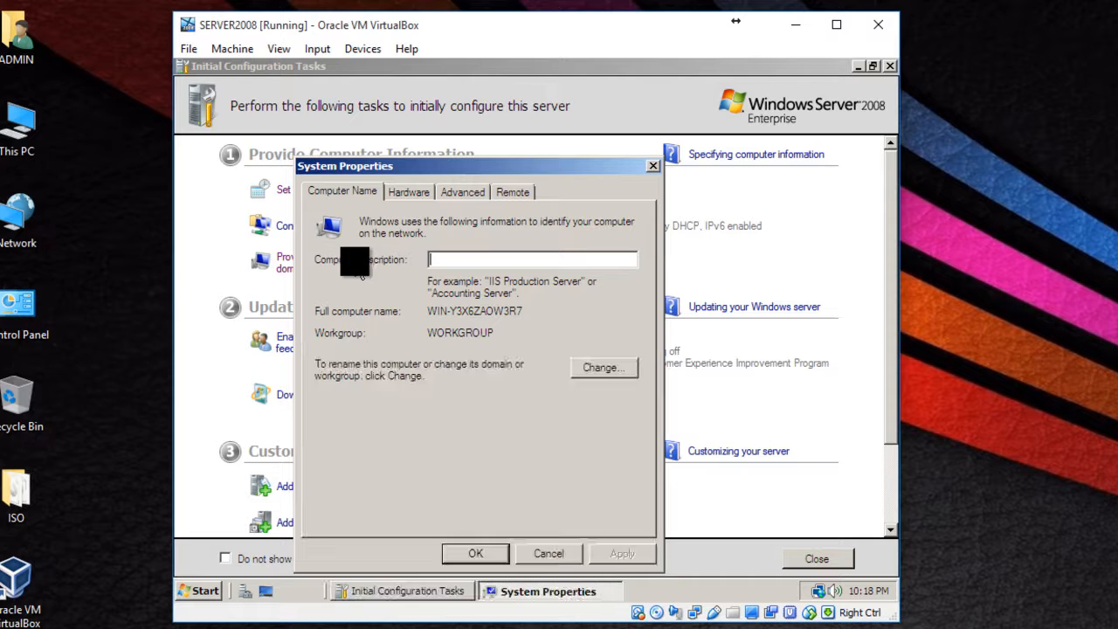
{"action": "left_click", "coordinate": [617, 369]}
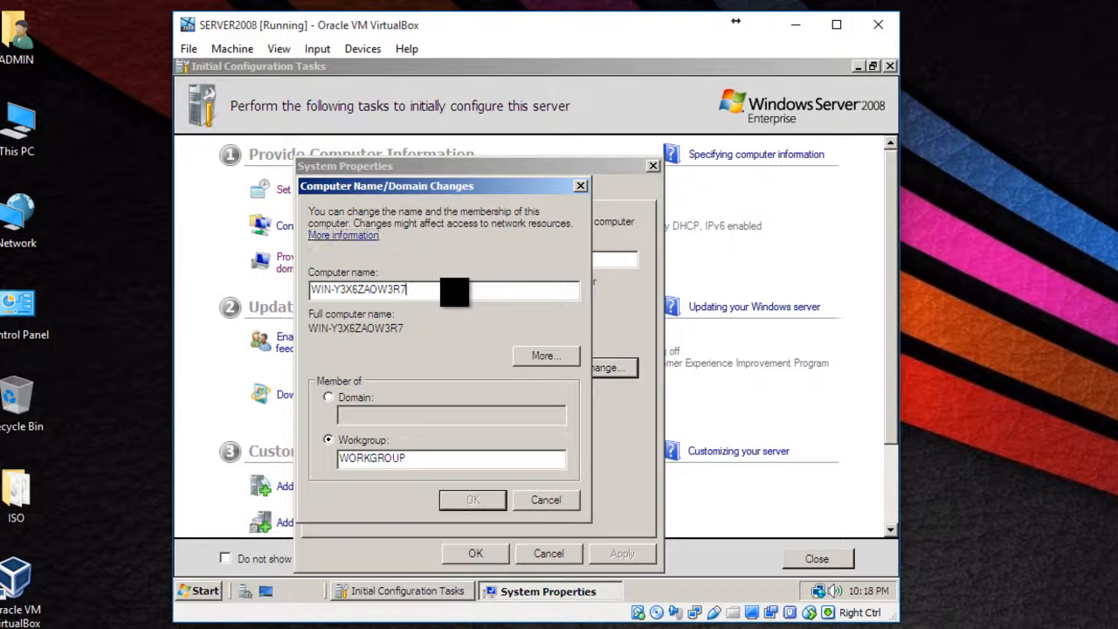
{"action": "key", "text": "BackSpace"}
{"action": "key", "text": "BackSpace"}
{"action": "key", "text": "BackSpace"}
{"action": "key", "text": "BackSpace"}
{"action": "key", "text": "BackSpace"}
{"action": "key", "text": "BackSpace"}
{"action": "key", "text": "BackSpace"}
{"action": "key", "text": "BackSpace"}
{"action": "key", "text": "BackSpace"}
{"action": "key", "text": "BackSpace"}
{"action": "key", "text": "BackSpace"}
{"action": "key", "text": "BackSpace"}
{"action": "key", "text": "BackSpace"}
{"action": "key", "text": "BackSpace"}
{"action": "key", "text": "BackSpace"}
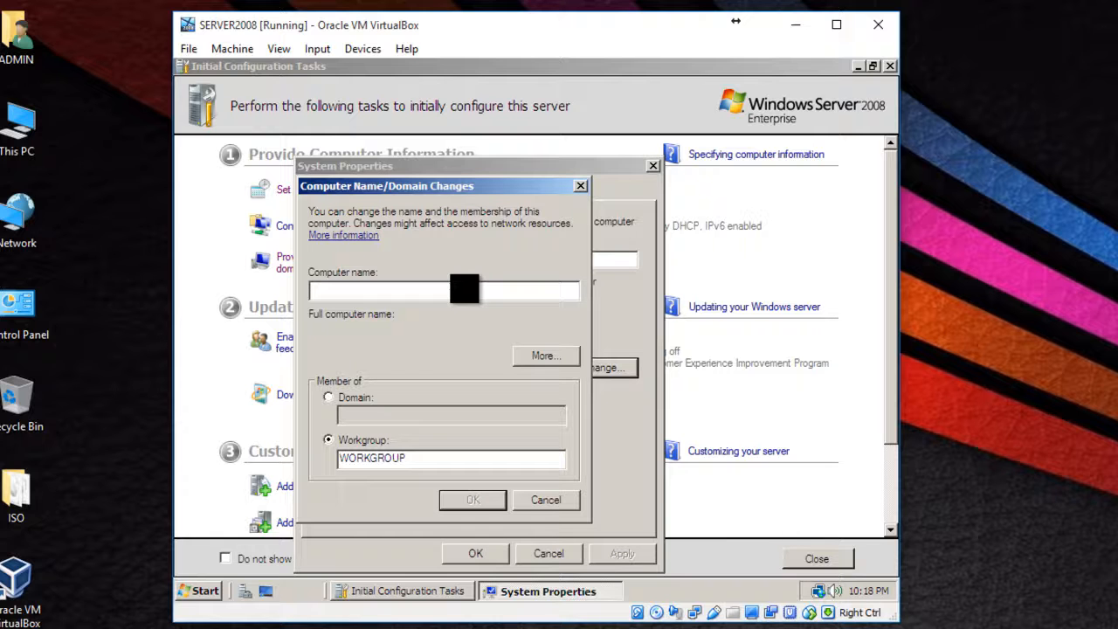
{"action": "type", "text": "SERVERROGER"}
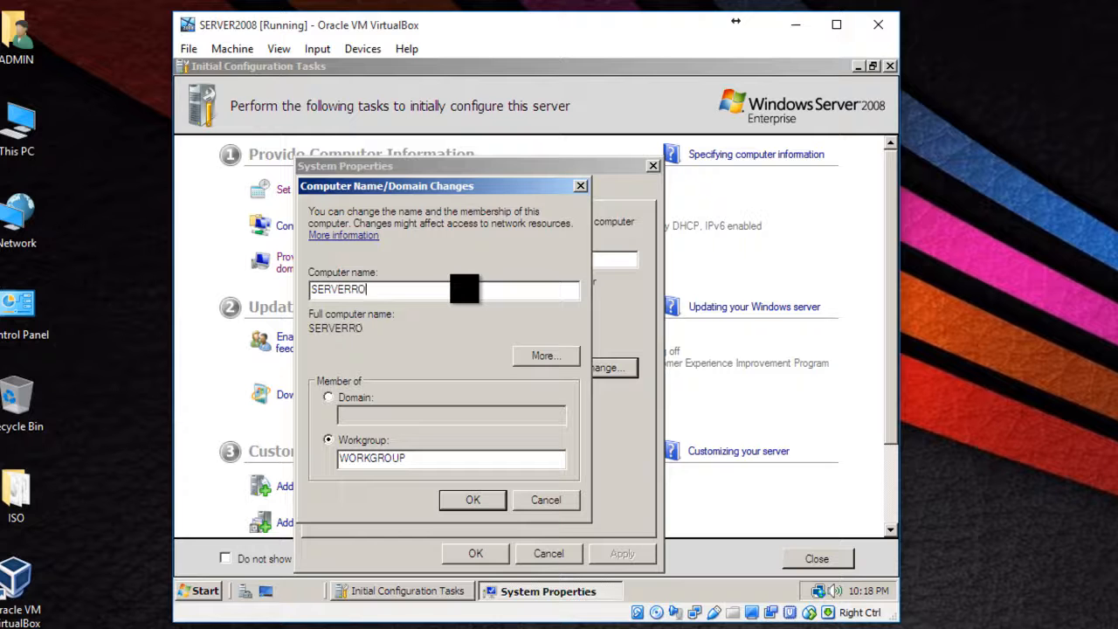
{"action": "left_click", "coordinate": [491, 493]}
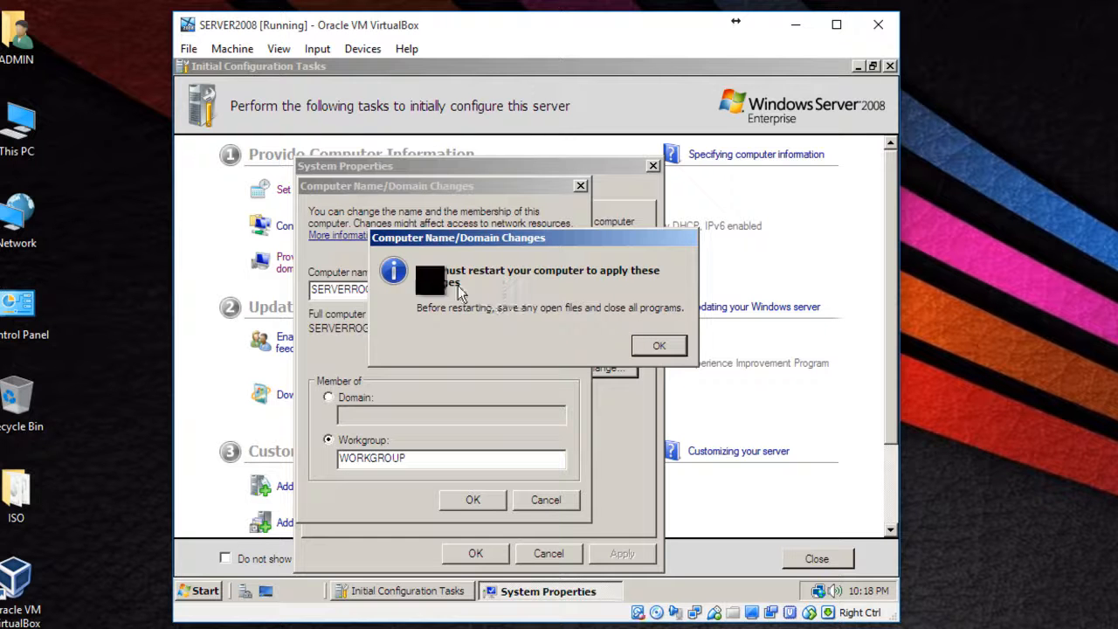
Step: Acknowledge the restart notice, close System Properties and restart the server immediately to apply the new computer name
{"action": "left_click", "coordinate": [673, 346]}
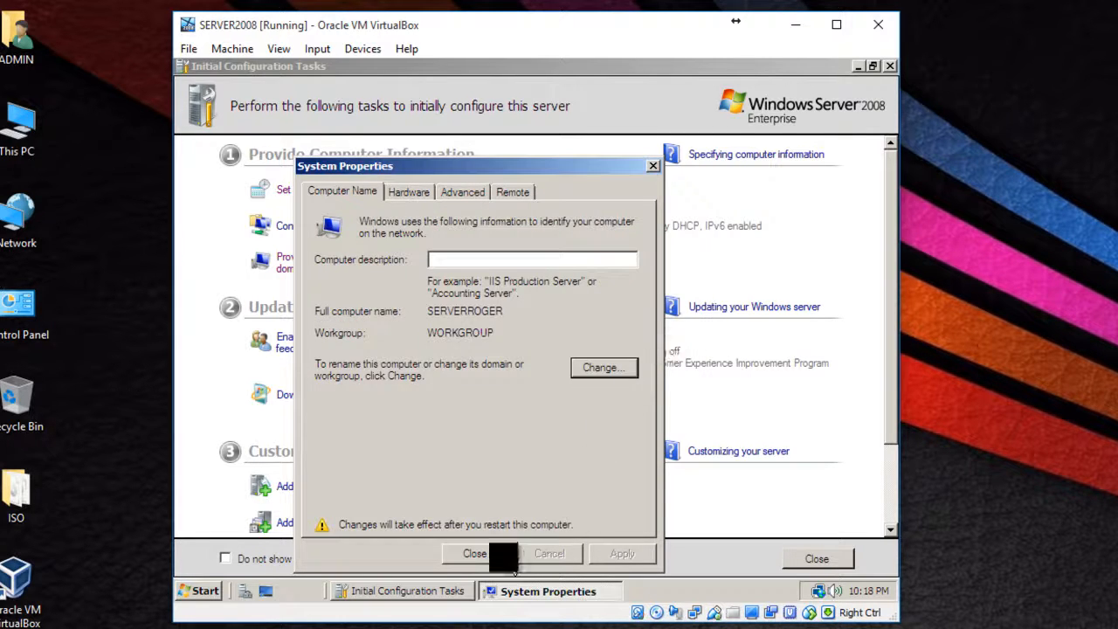
{"action": "left_click", "coordinate": [475, 553]}
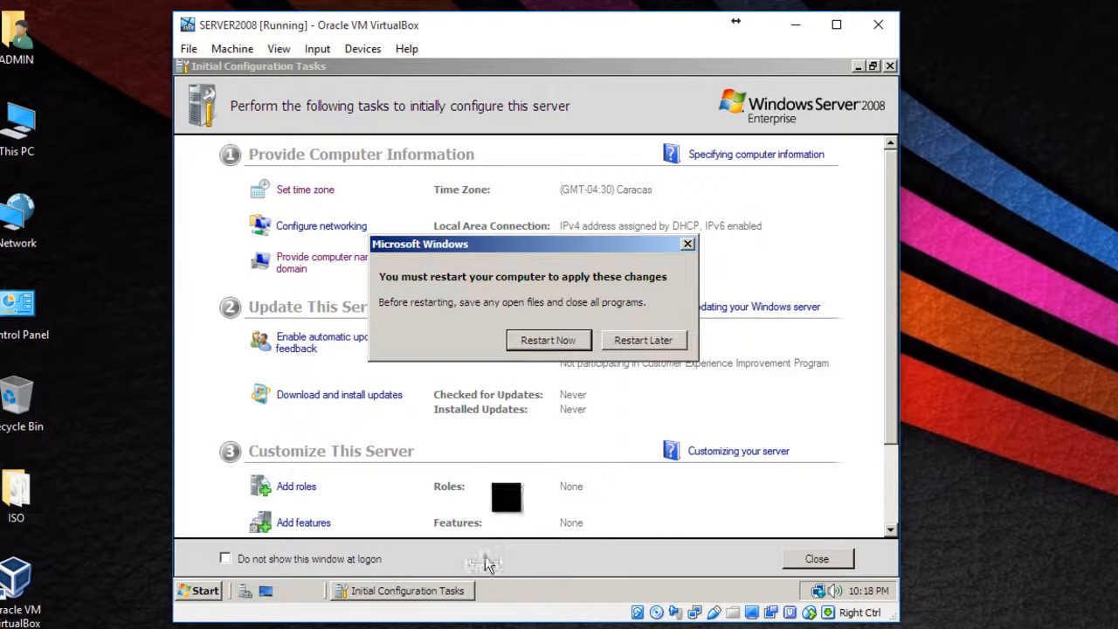
{"action": "left_click", "coordinate": [554, 345]}
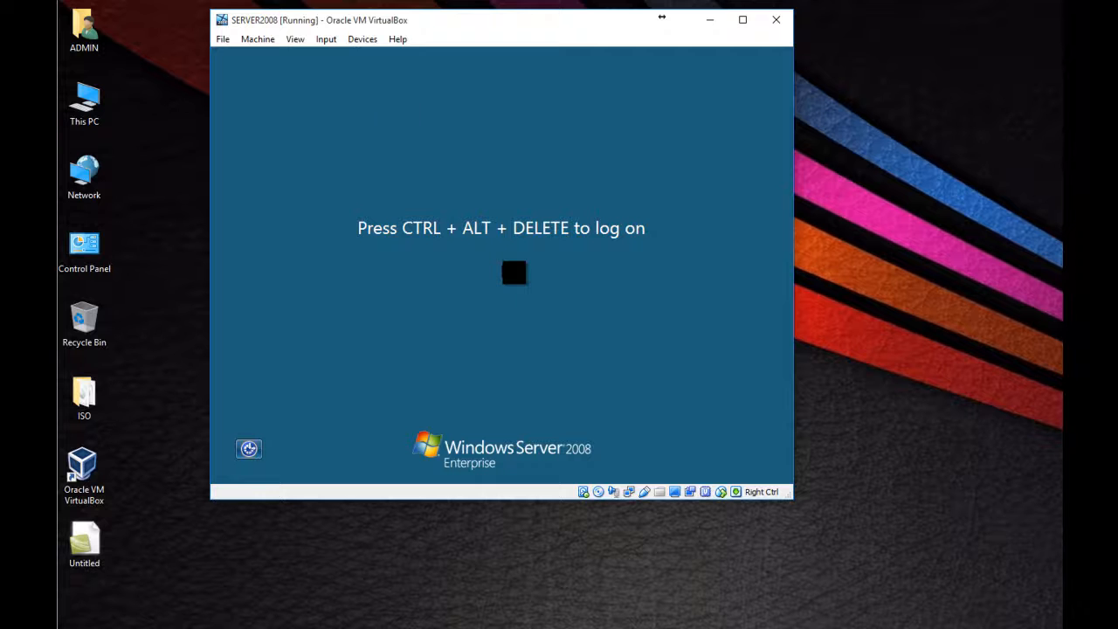
Step: Send Ctrl+Alt+Del to the virtual machine and log on as Administrator by entering the account password
{"action": "left_click", "coordinate": [326, 39]}
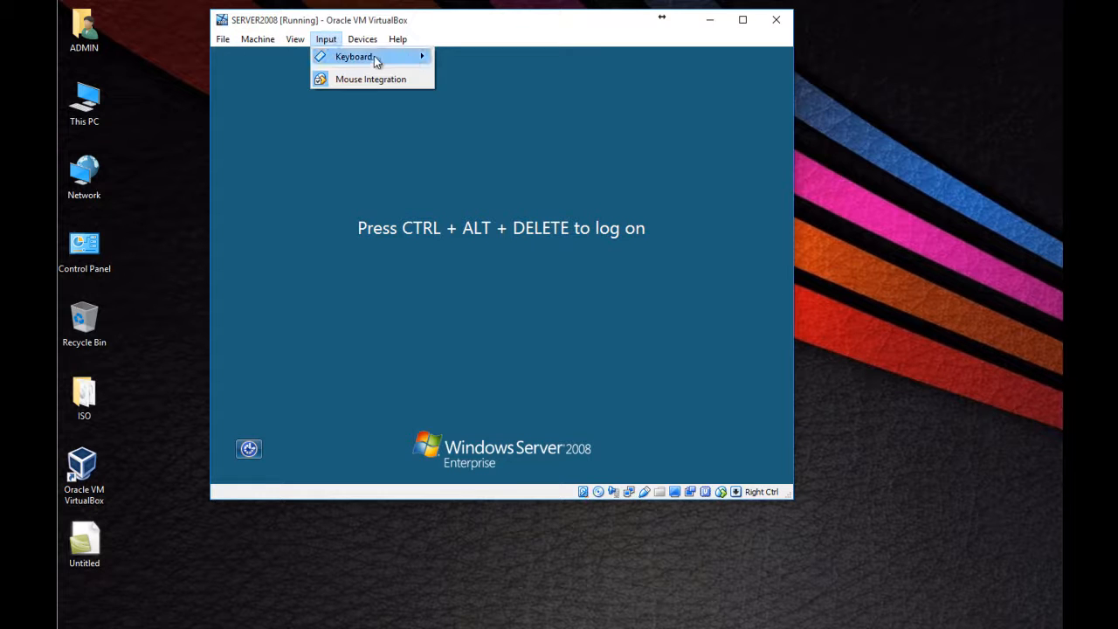
{"action": "mouse_move", "coordinate": [381, 59]}
{"action": "left_click", "coordinate": [465, 79]}
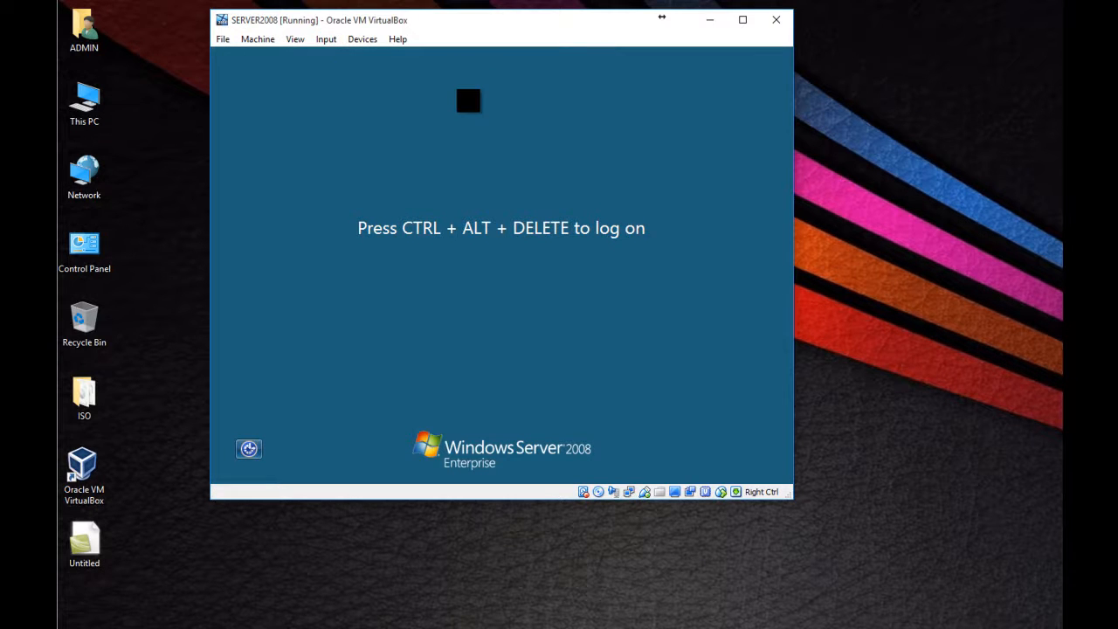
{"action": "left_click", "coordinate": [485, 336]}
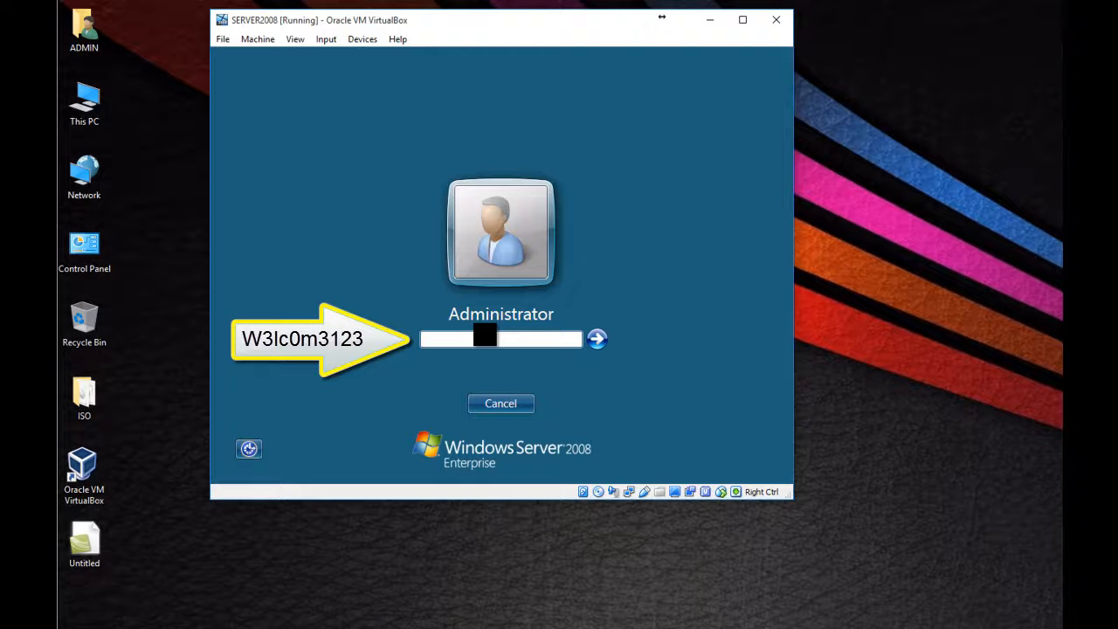
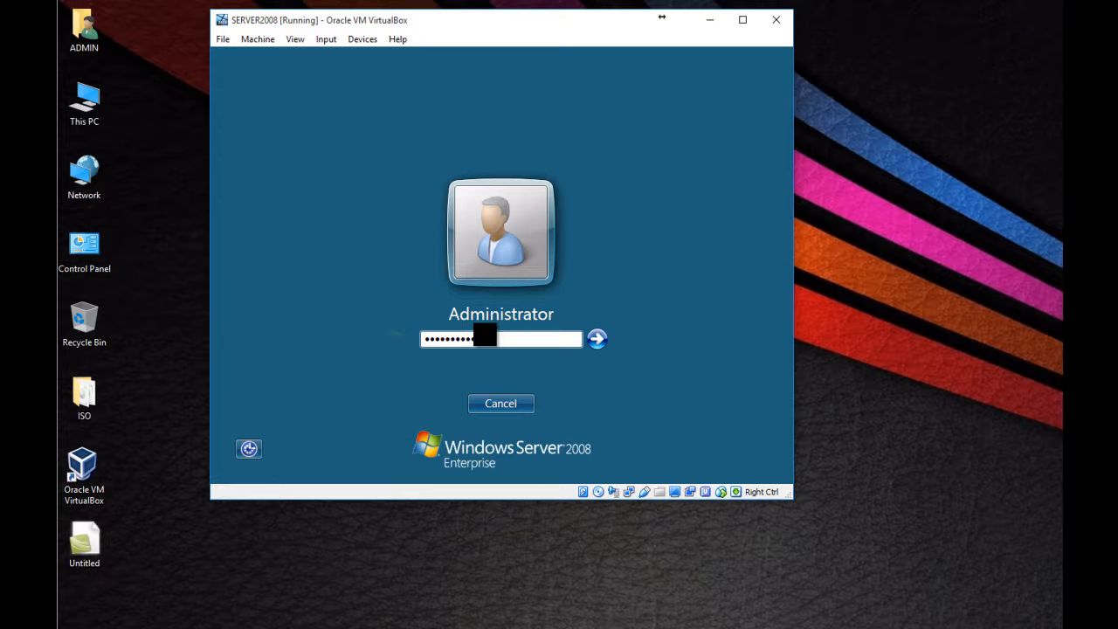
{"action": "left_click", "coordinate": [597, 339]}
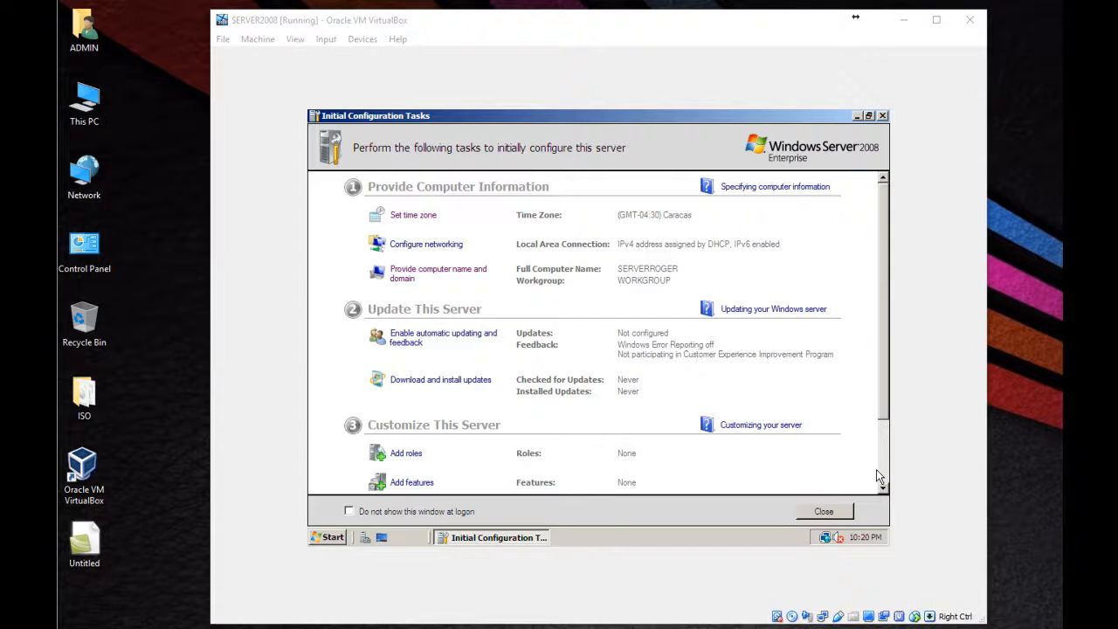
Step: Open the Internet Protocol Version 4 (TCP/IPv4) properties of the Local Area Connection from the networking configuration task
{"action": "left_click", "coordinate": [440, 248]}
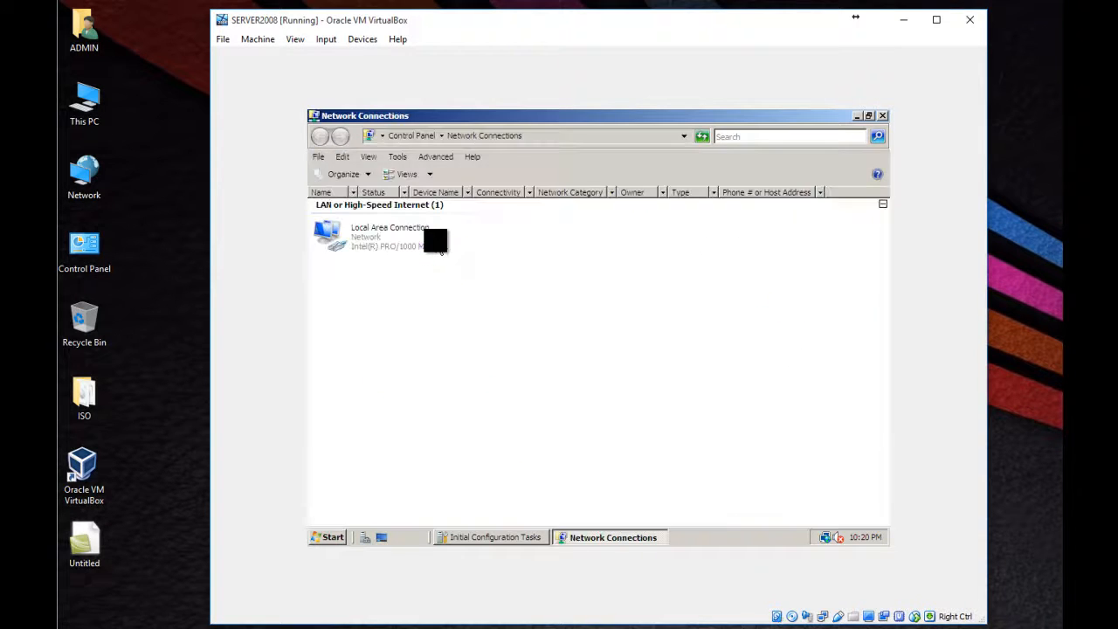
{"action": "right_click", "coordinate": [371, 238]}
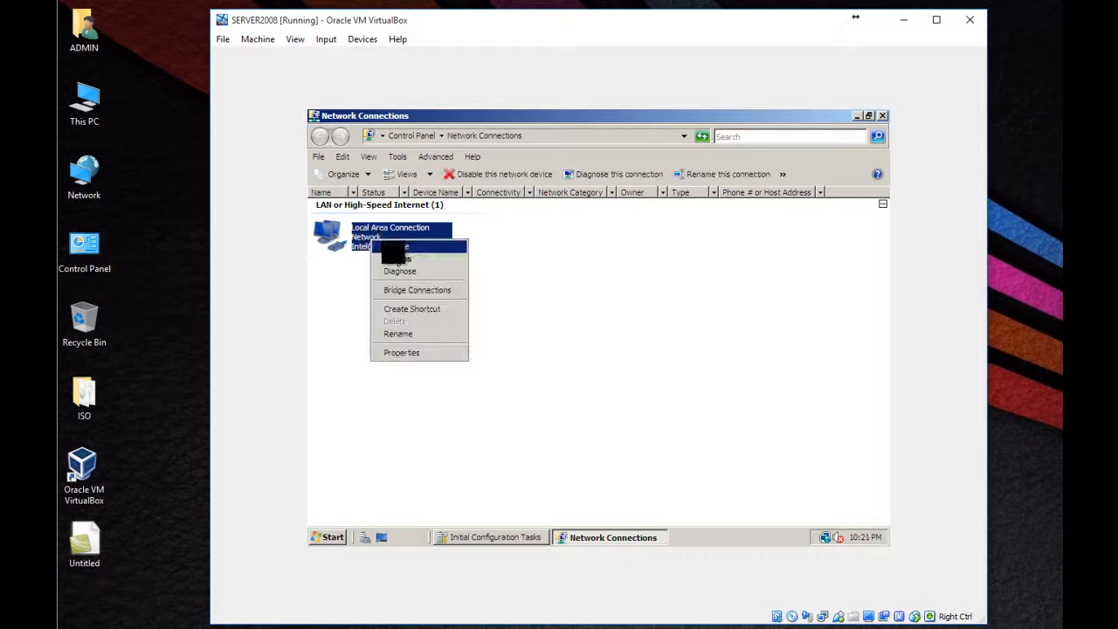
{"action": "left_click", "coordinate": [421, 355]}
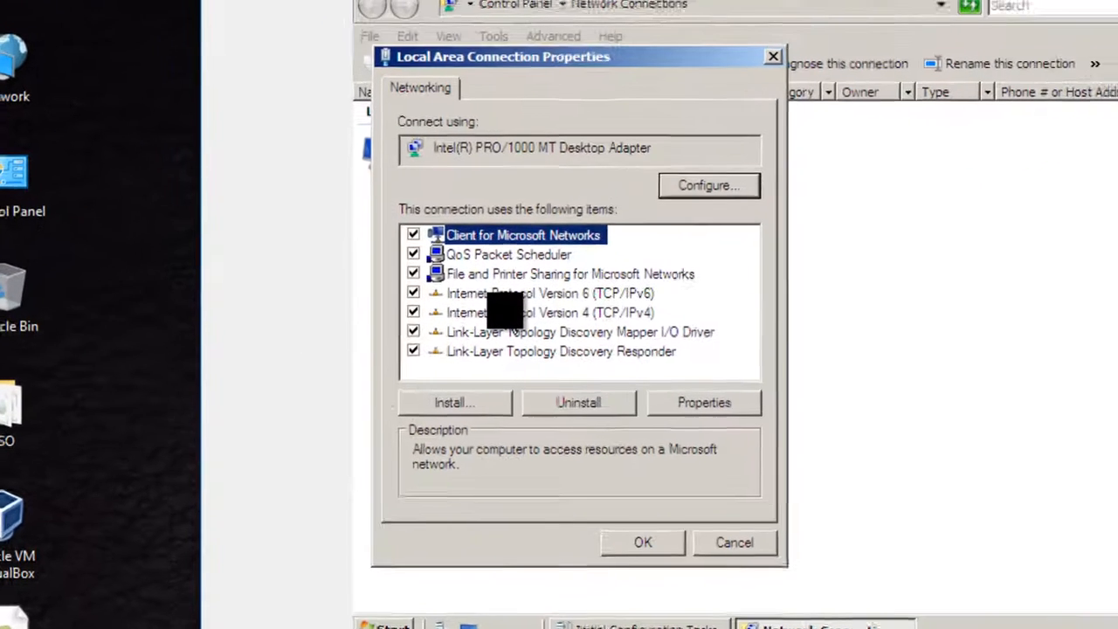
{"action": "left_click", "coordinate": [420, 329]}
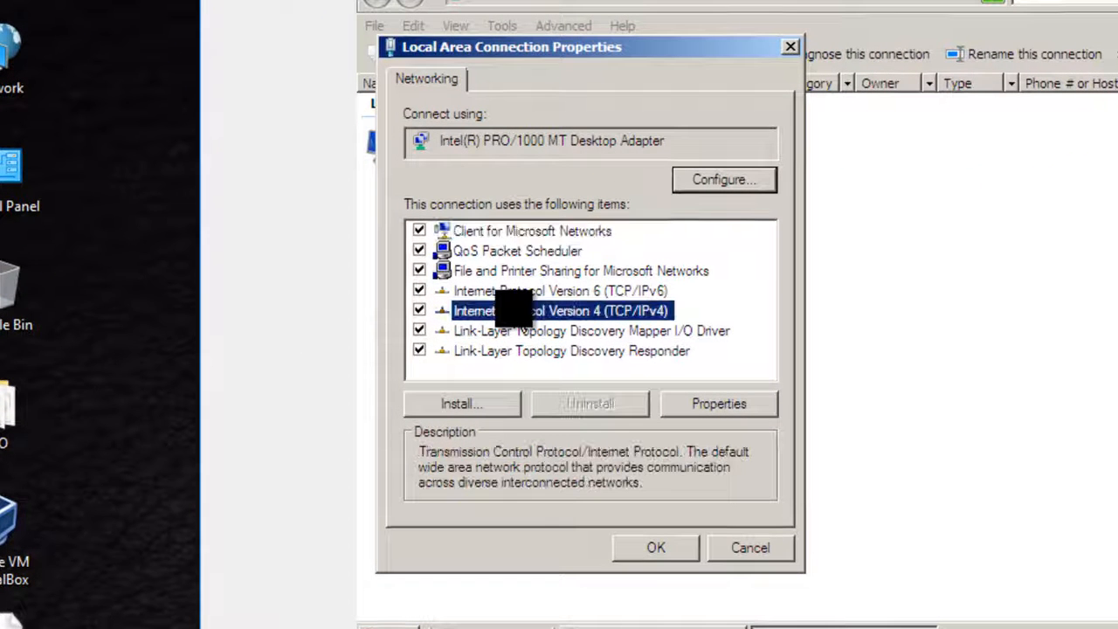
{"action": "double_click", "coordinate": [511, 311]}
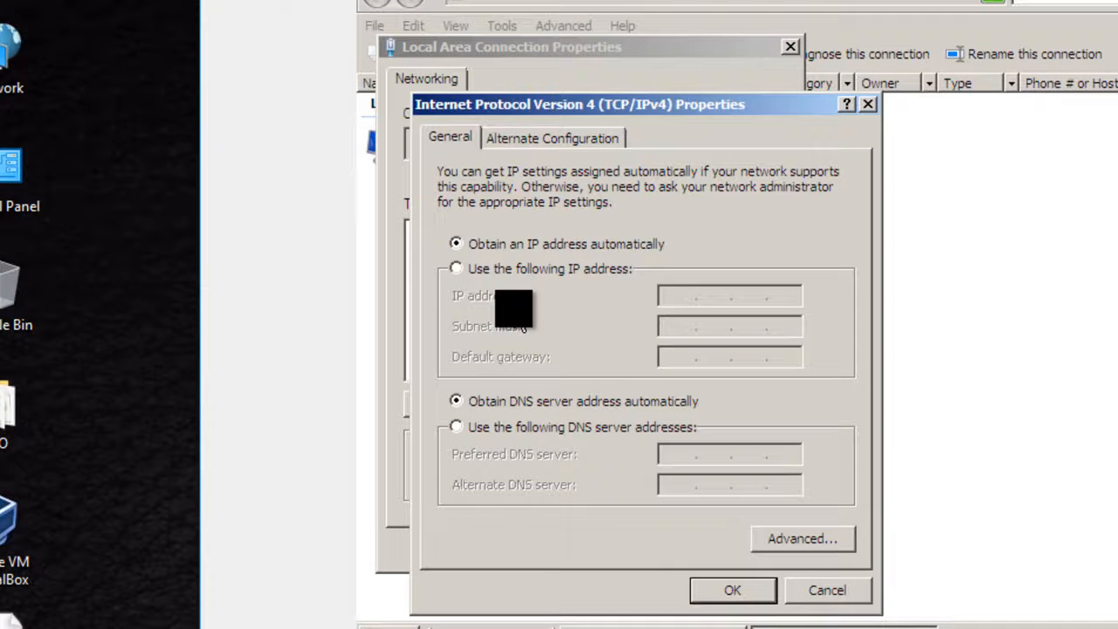
Step: Switch to a manually assigned IPv4 address of 192.168.0.1 with subnet mask 255.255.255.0
{"action": "left_click", "coordinate": [529, 269]}
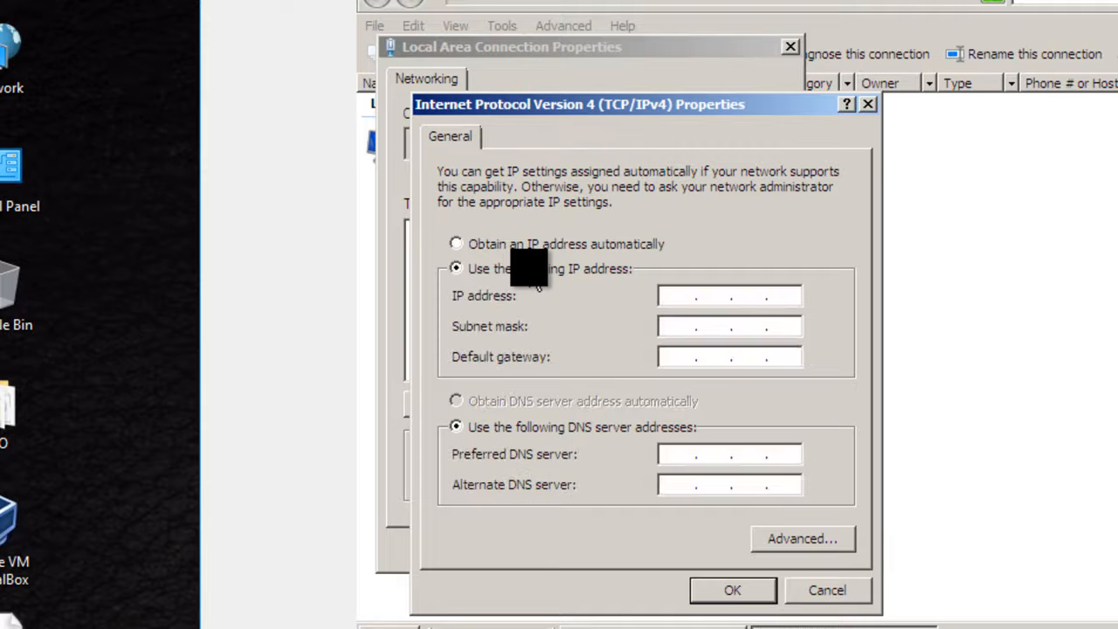
{"action": "left_click", "coordinate": [676, 293]}
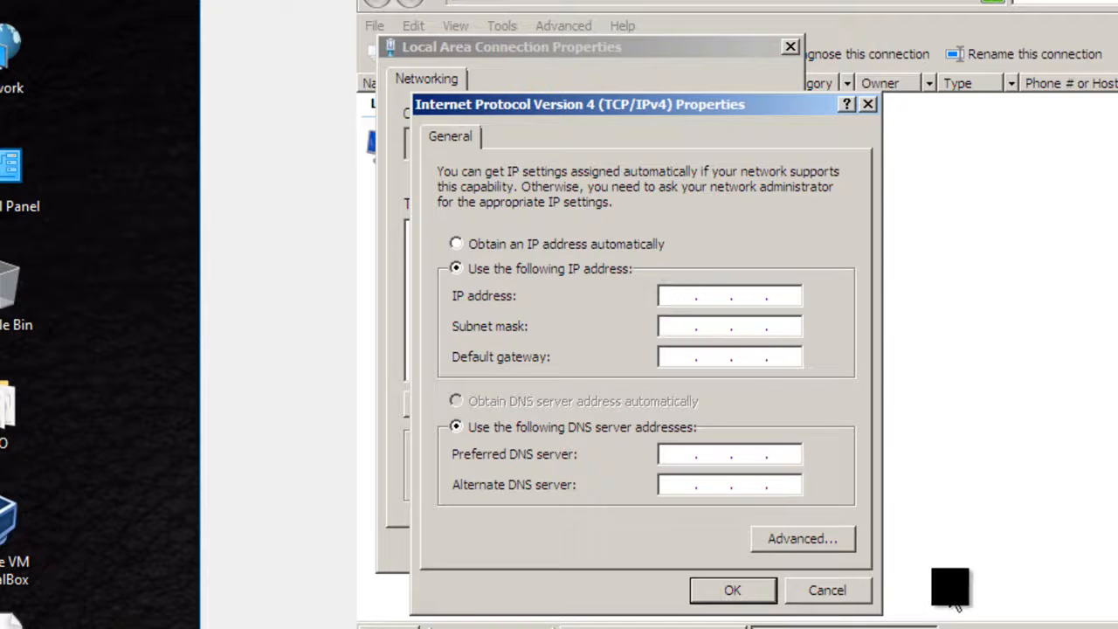
{"action": "type", "text": "192 . "}
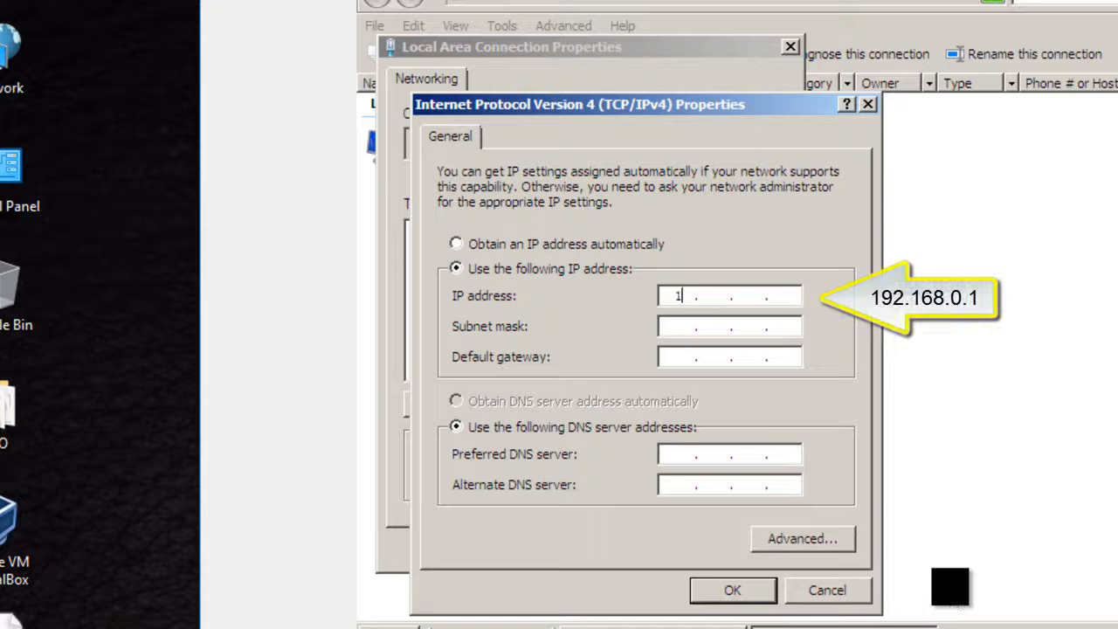
{"action": "type", "text": "168 . 0 . 1"}
{"action": "key", "text": "Tab"}
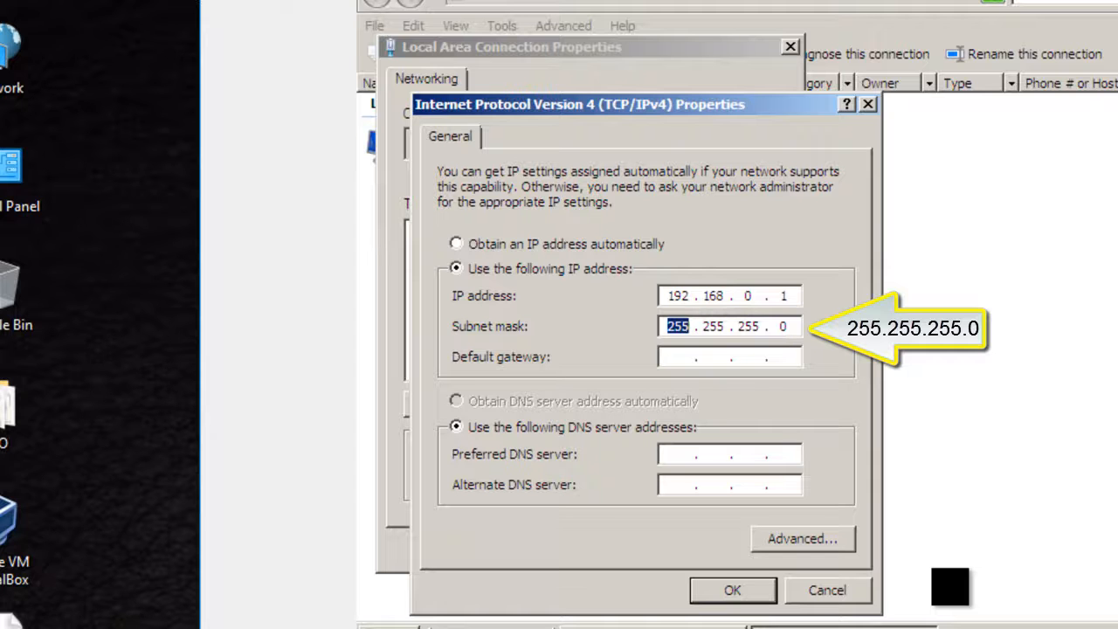
Step: Set the preferred DNS server to 192.168.0.1 with the gateway left blank, save the connection settings and close Network Connections
{"action": "key", "text": "Tab"}
{"action": "key", "text": "Tab"}
{"action": "key", "text": "Tab"}
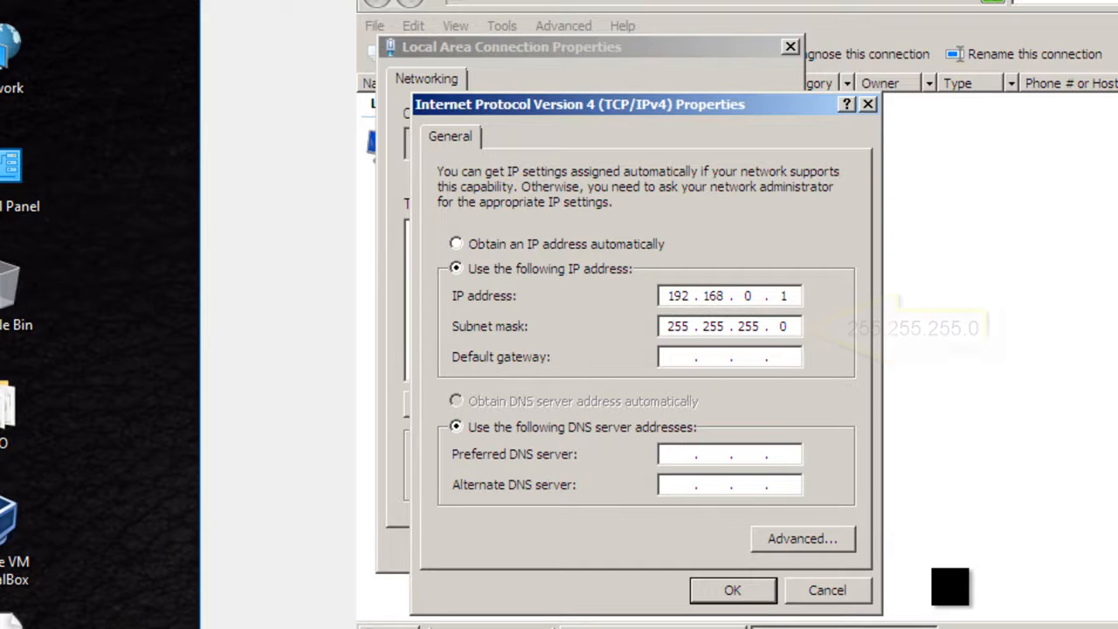
{"action": "type", "text": "192 . "}
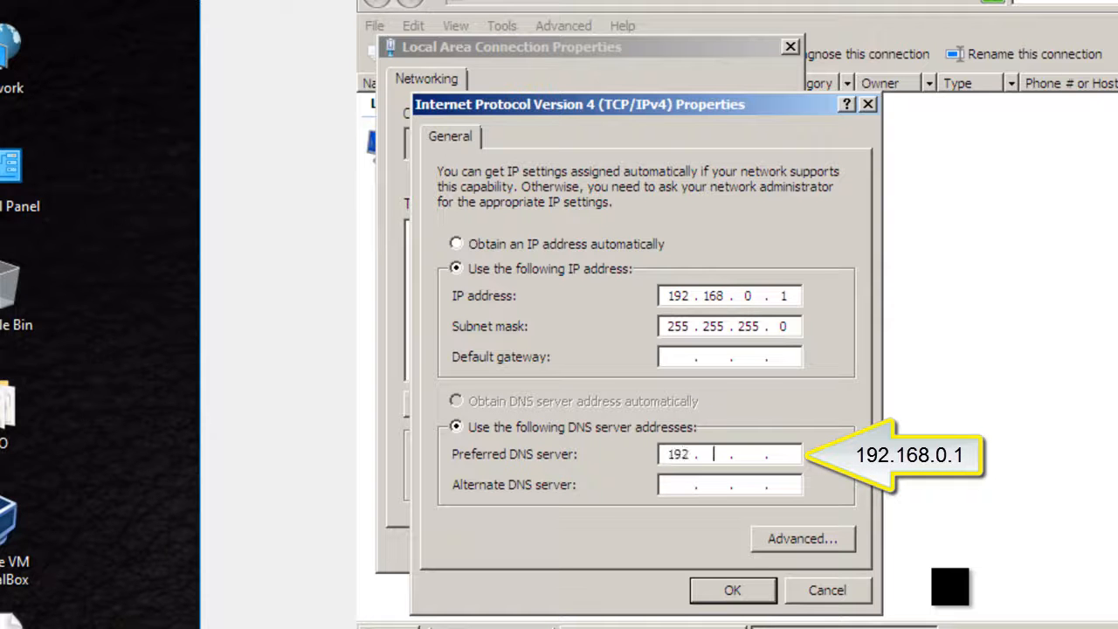
{"action": "type", "text": "168 . 0"}
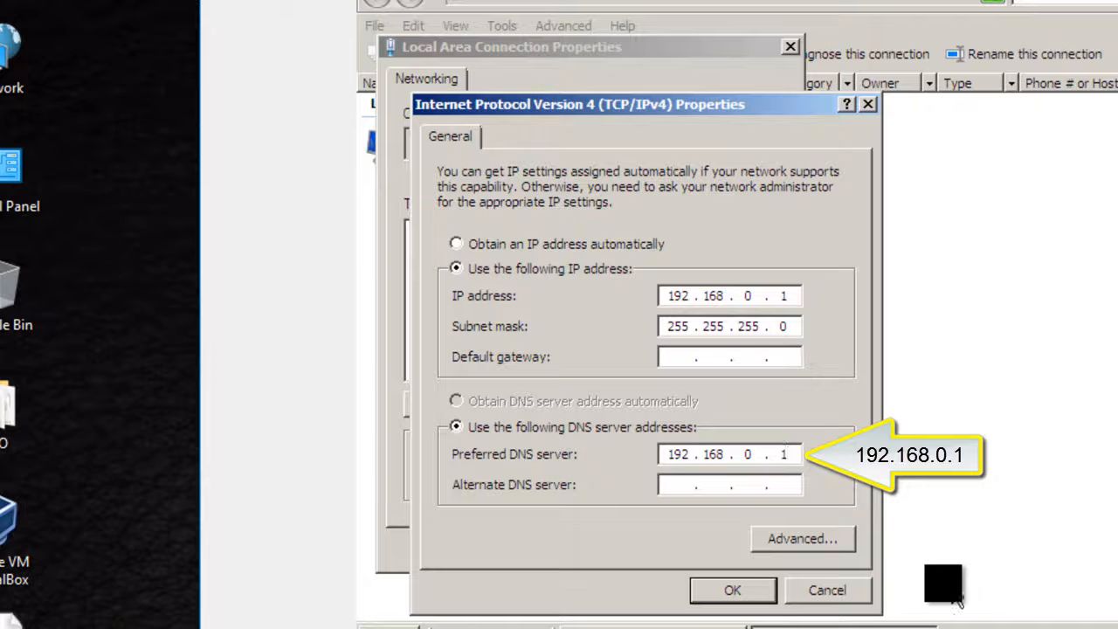
{"action": "left_click", "coordinate": [753, 591]}
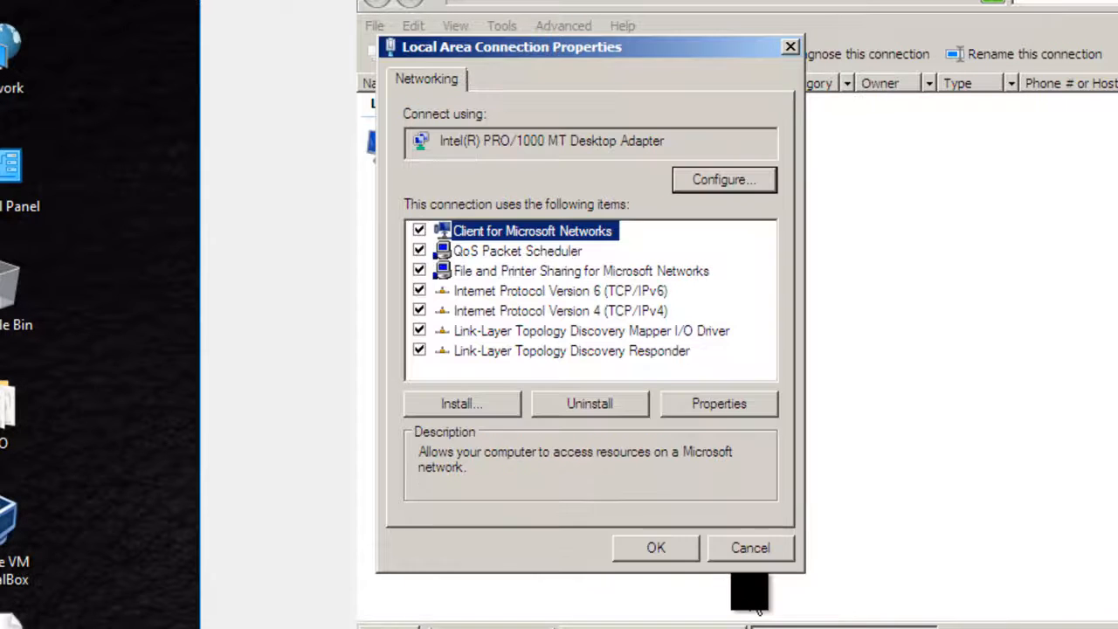
{"action": "left_click", "coordinate": [665, 546]}
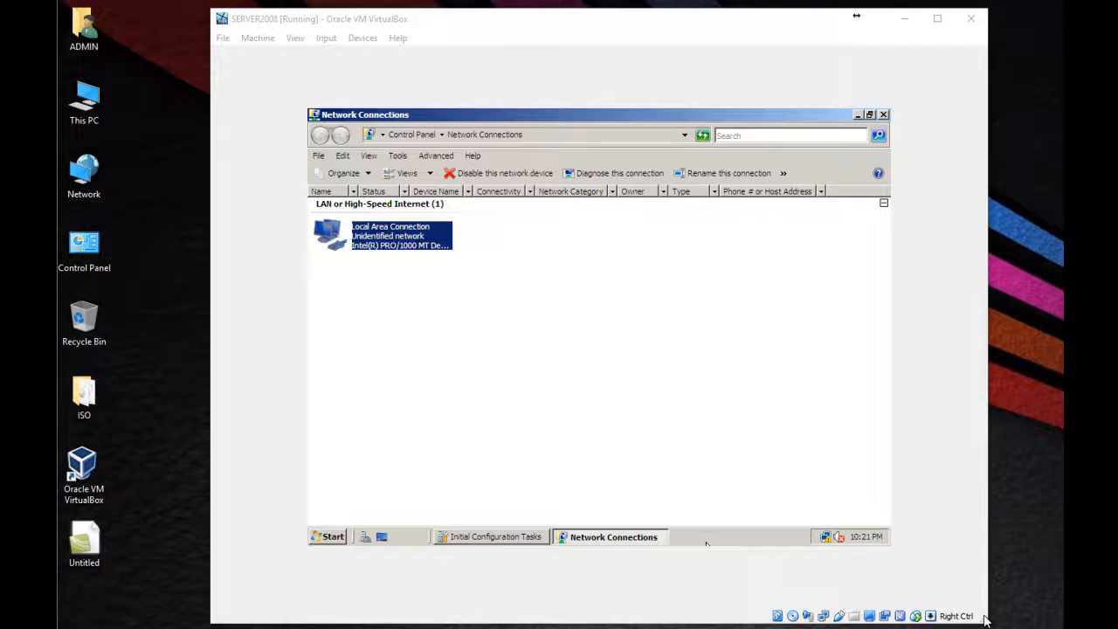
{"action": "left_click", "coordinate": [882, 114]}
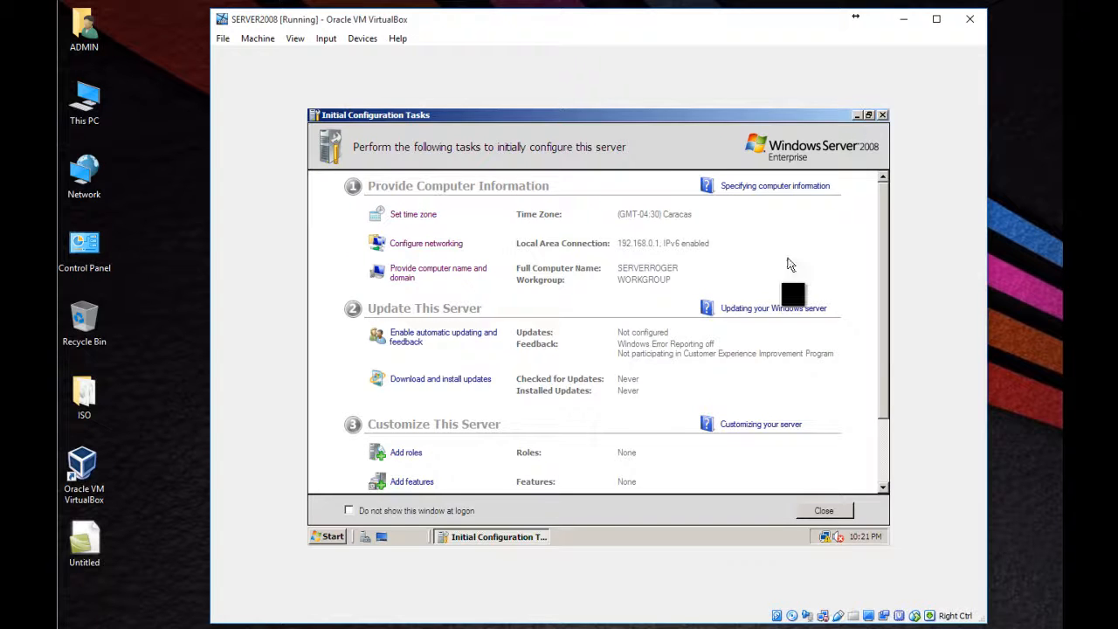
Step: Minimize Server Manager and open the Network and Sharing Center from the server's Control Panel
{"action": "scroll", "coordinate": [798, 329], "scroll_direction": "down", "scroll_amount": 3}
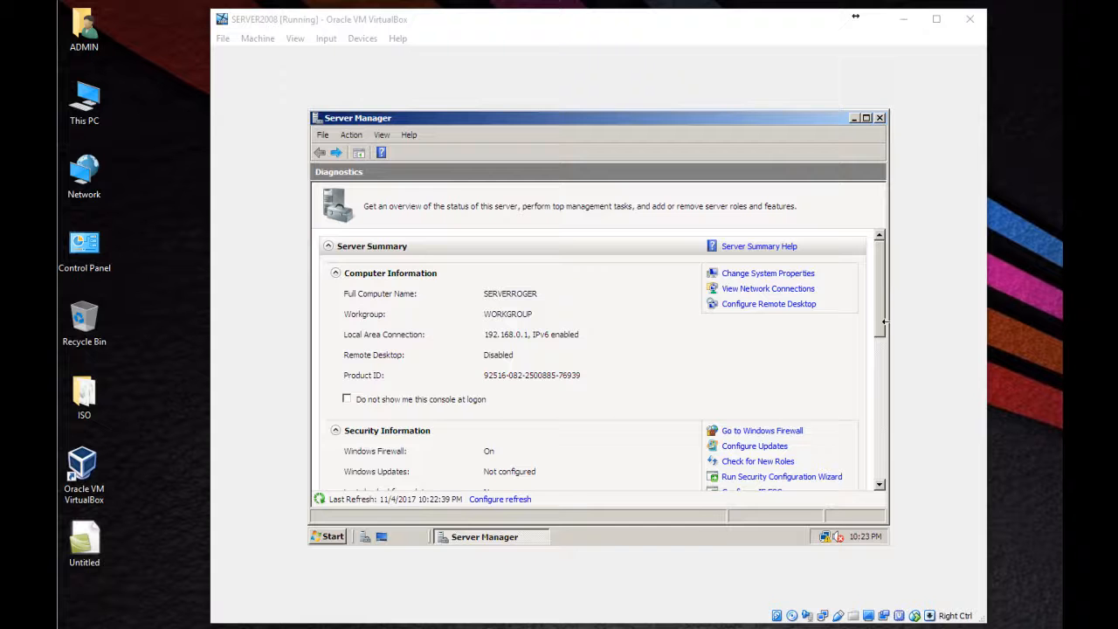
{"action": "left_click", "coordinate": [854, 118]}
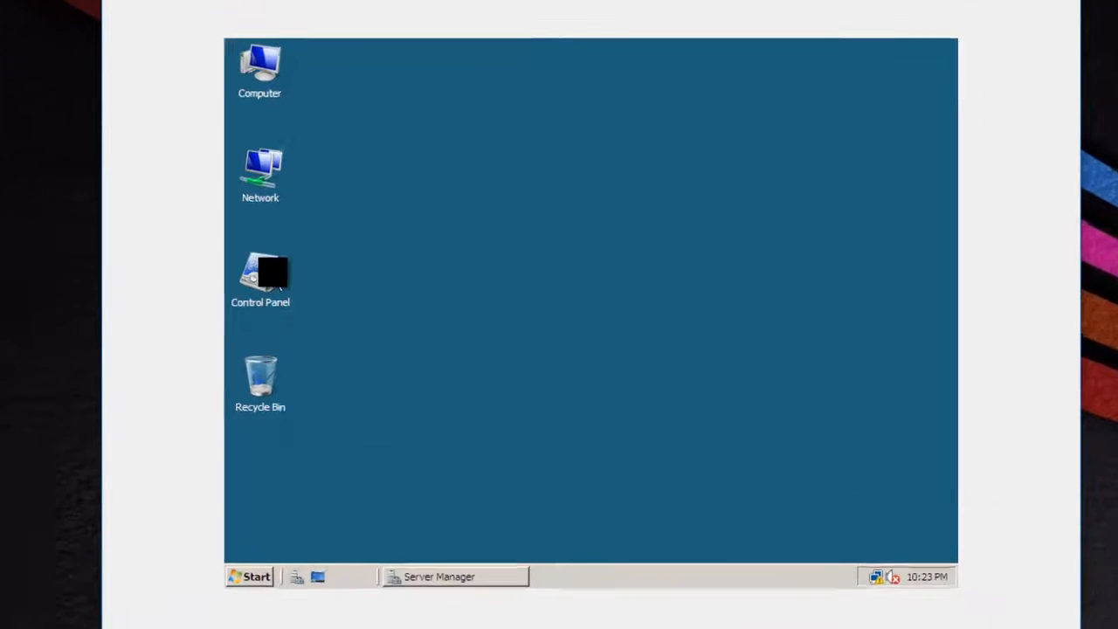
{"action": "double_click", "coordinate": [337, 297]}
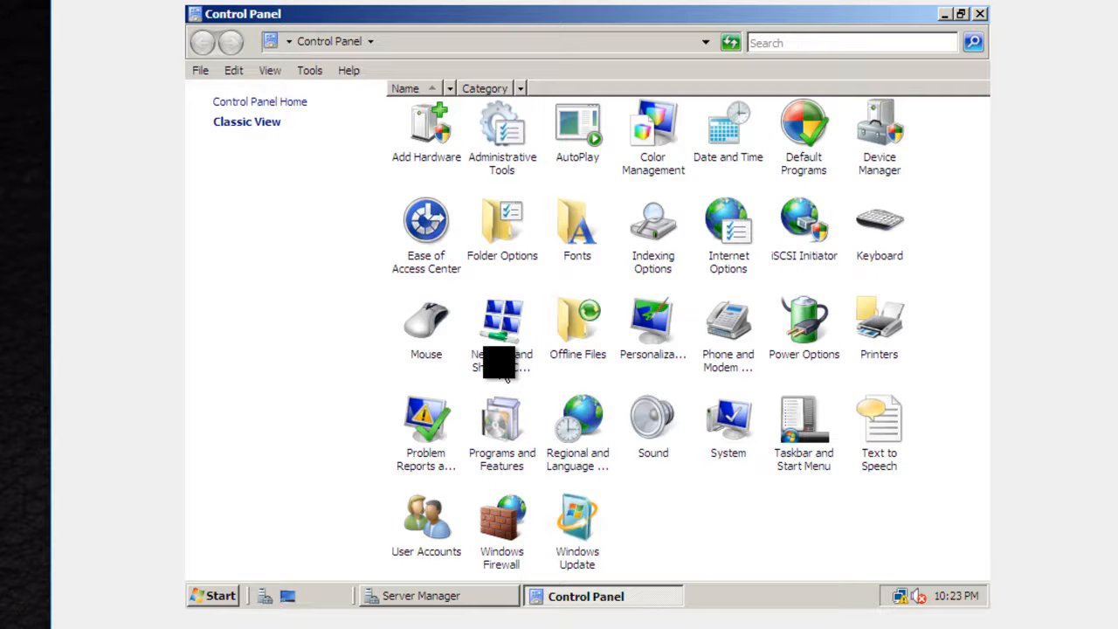
{"action": "double_click", "coordinate": [505, 377]}
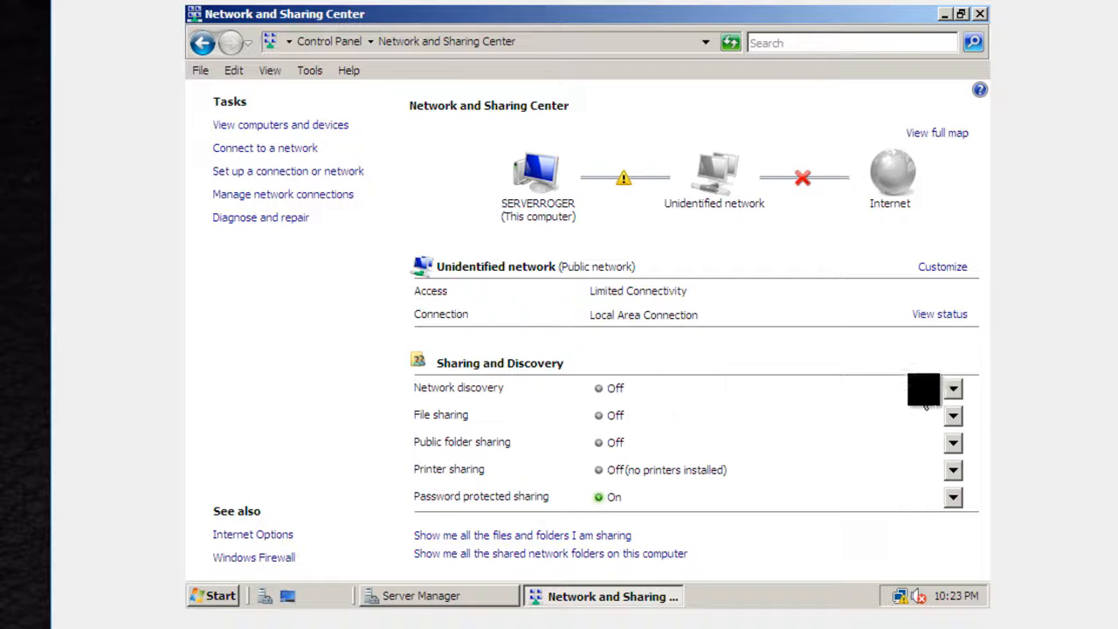
Step: Turn on network discovery for all public networks
{"action": "left_click", "coordinate": [953, 388]}
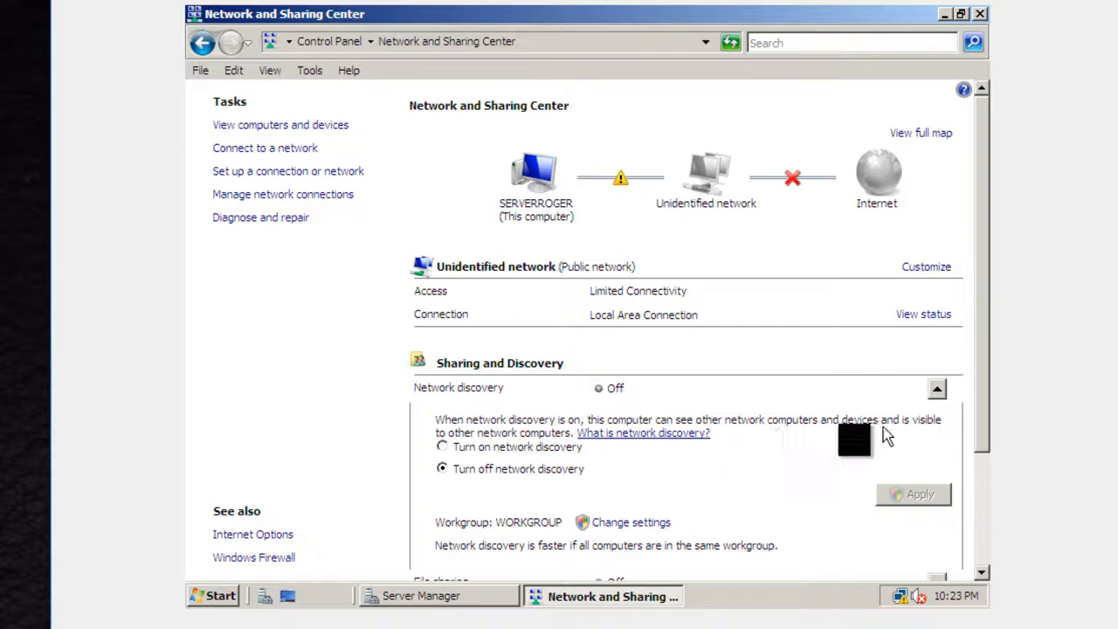
{"action": "left_click", "coordinate": [568, 447]}
{"action": "left_click", "coordinate": [910, 494]}
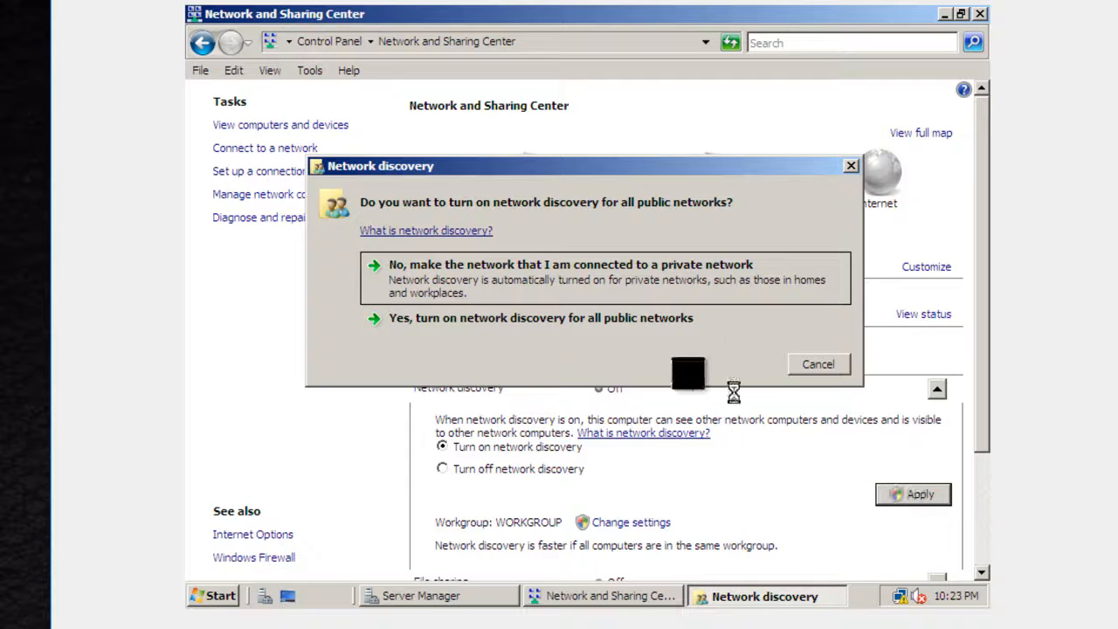
{"action": "left_click", "coordinate": [647, 322]}
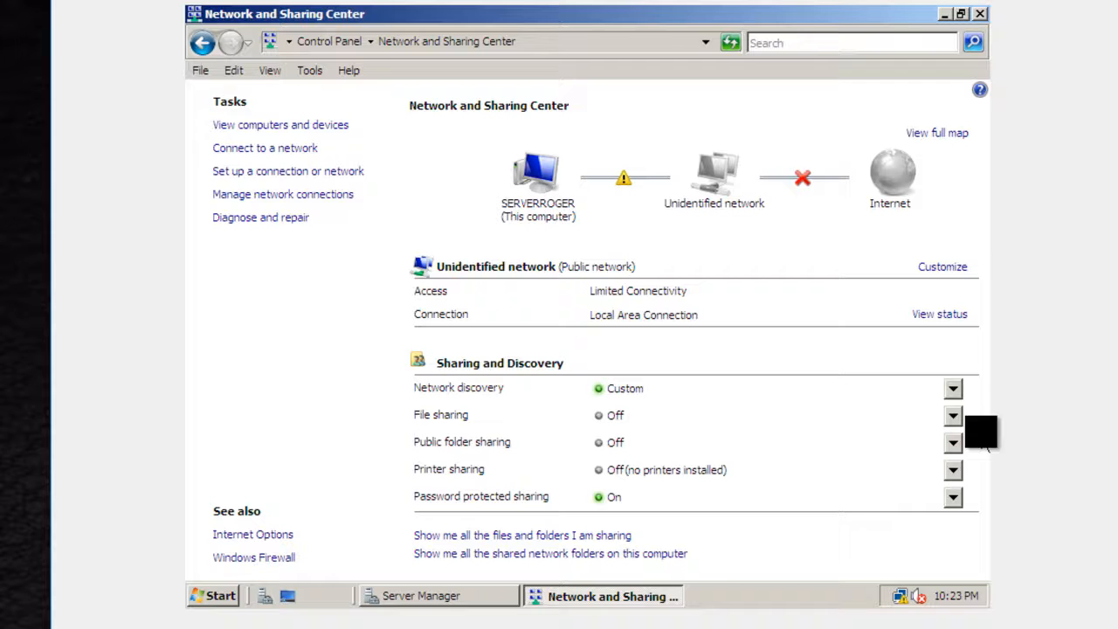
Step: Turn on file sharing for all public networks
{"action": "left_click", "coordinate": [953, 416]}
{"action": "left_click", "coordinate": [498, 474]}
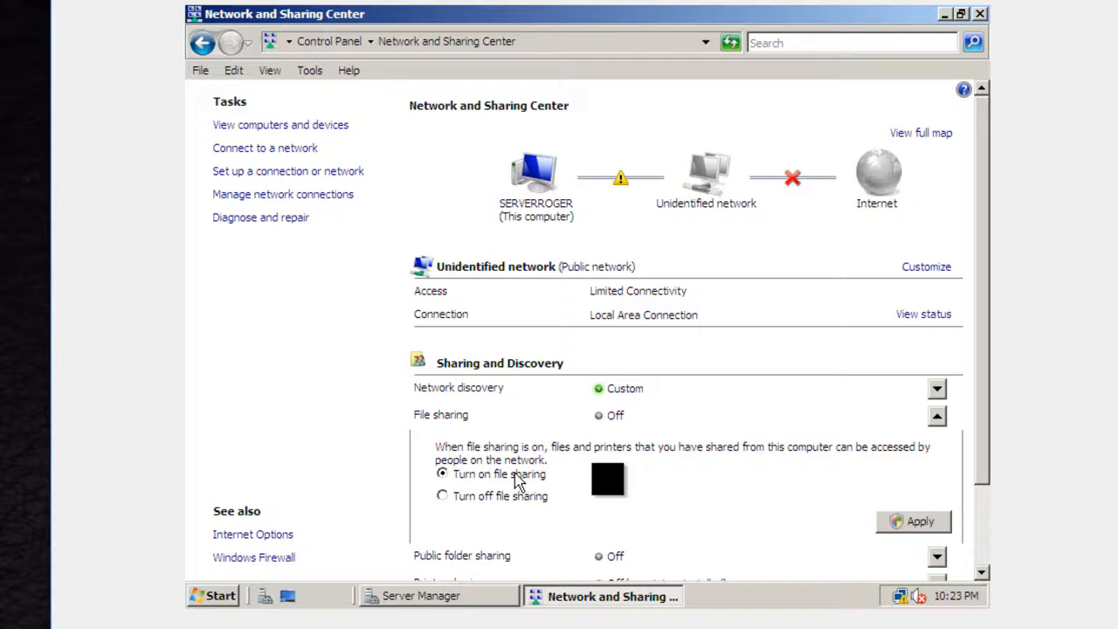
{"action": "left_click", "coordinate": [916, 531]}
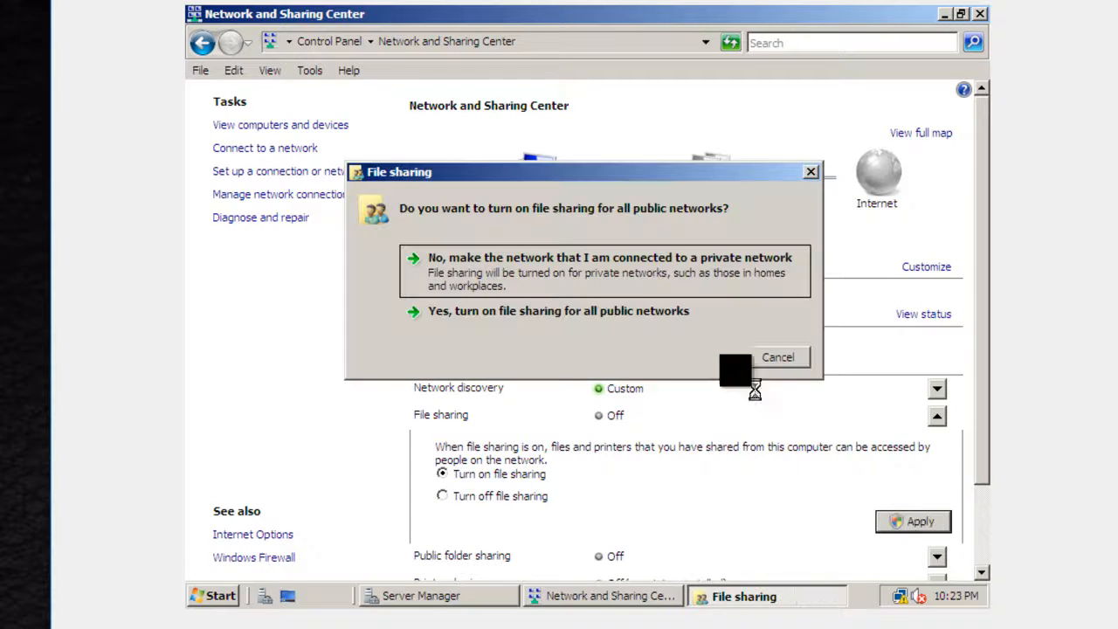
{"action": "left_click", "coordinate": [654, 322]}
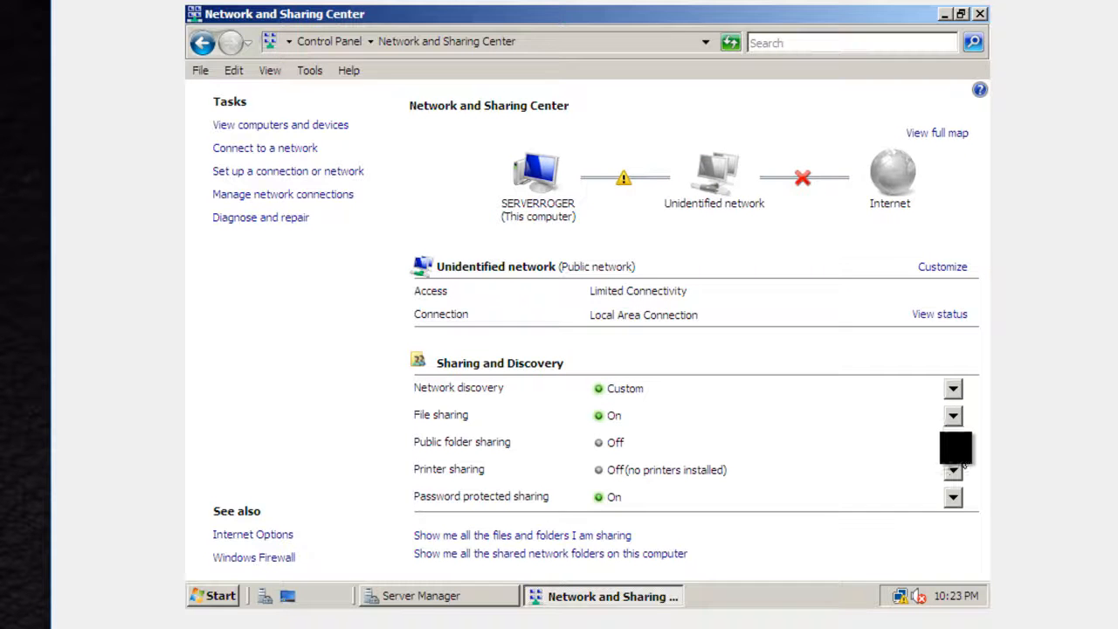
Step: Turn on public folder sharing so anyone with network access can open files, allowing discovery and file sharing for all public networks
{"action": "left_click", "coordinate": [953, 442]}
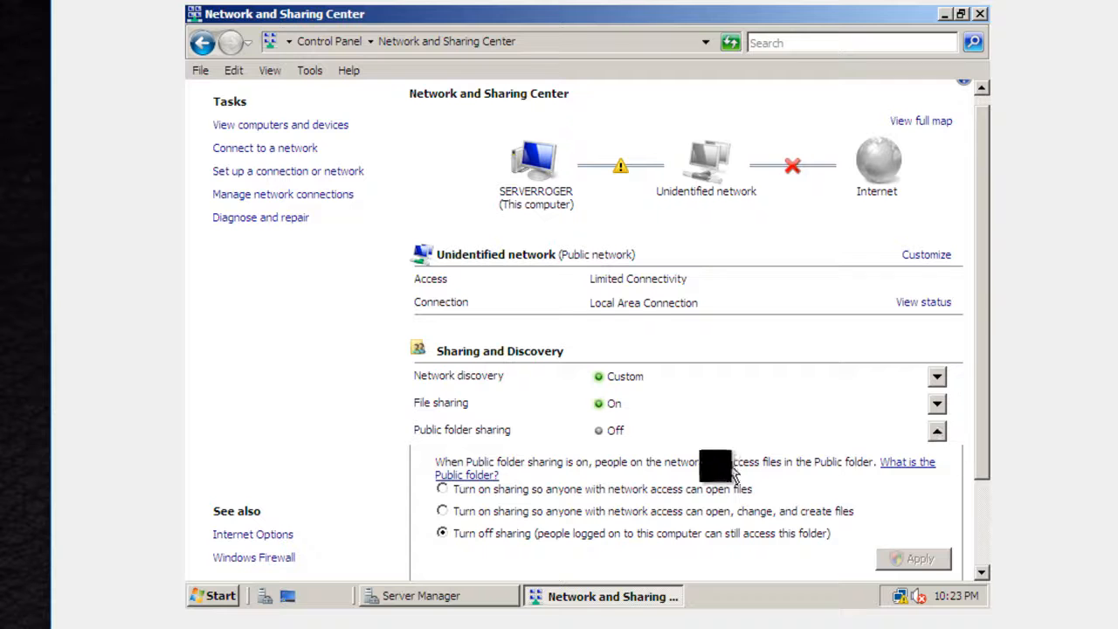
{"action": "left_click", "coordinate": [551, 487]}
{"action": "left_click", "coordinate": [908, 558]}
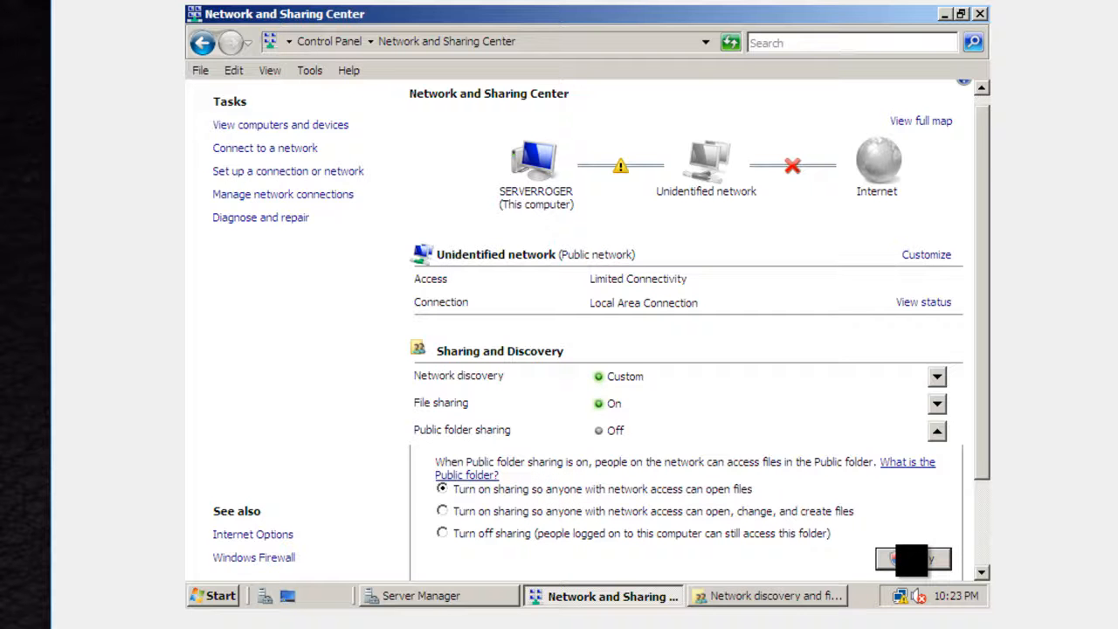
{"action": "left_click", "coordinate": [777, 595]}
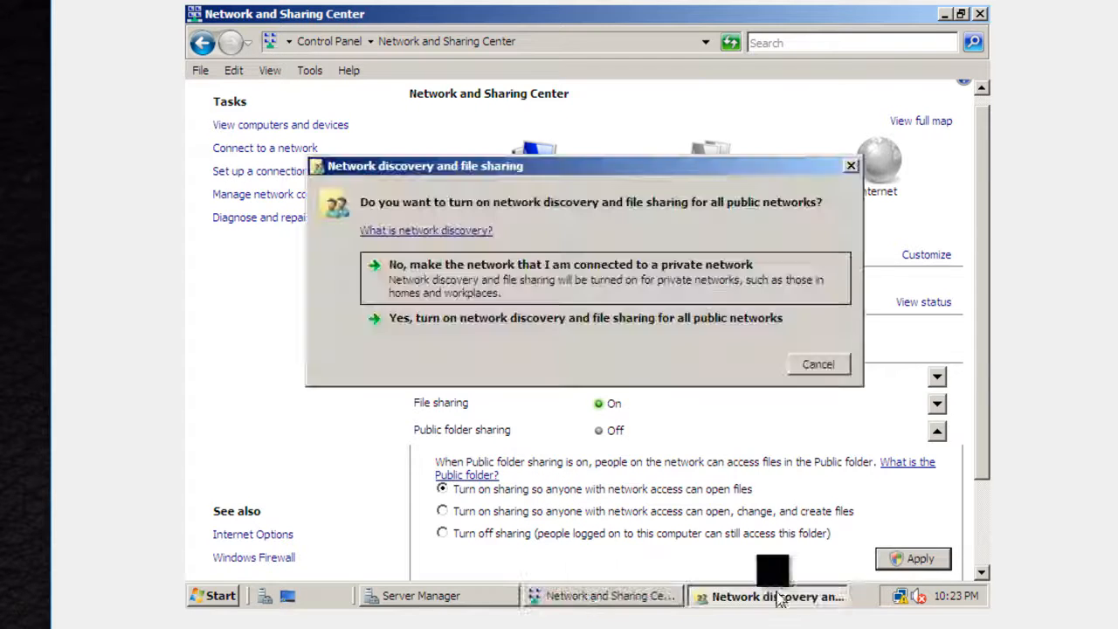
{"action": "left_click", "coordinate": [682, 318]}
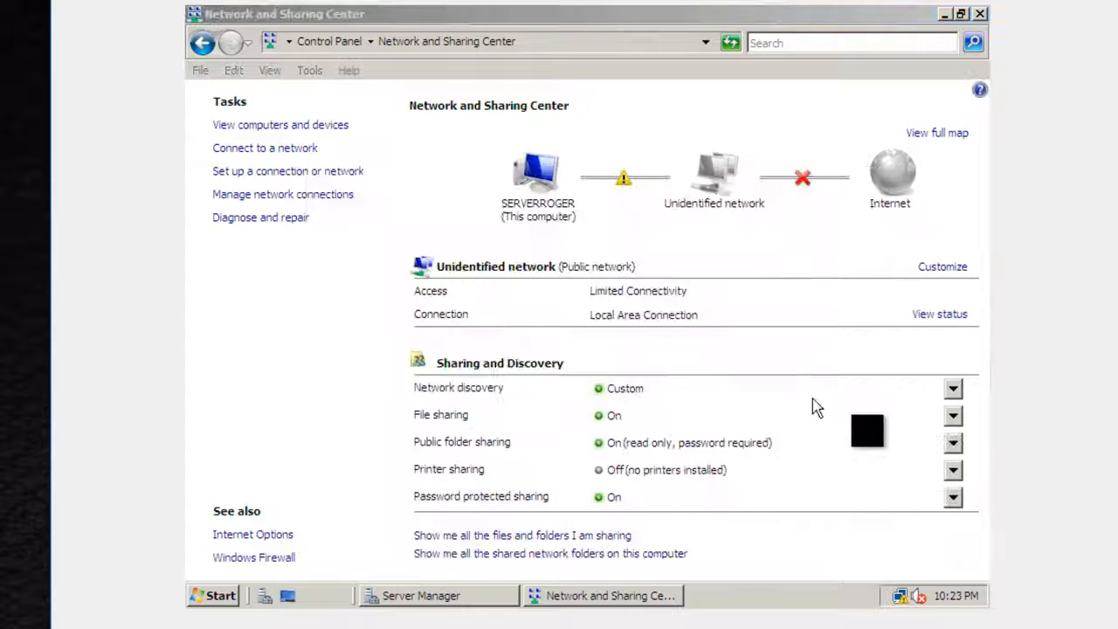
Step: Turn off password protected sharing and close the Network and Sharing Center
{"action": "left_click", "coordinate": [953, 497]}
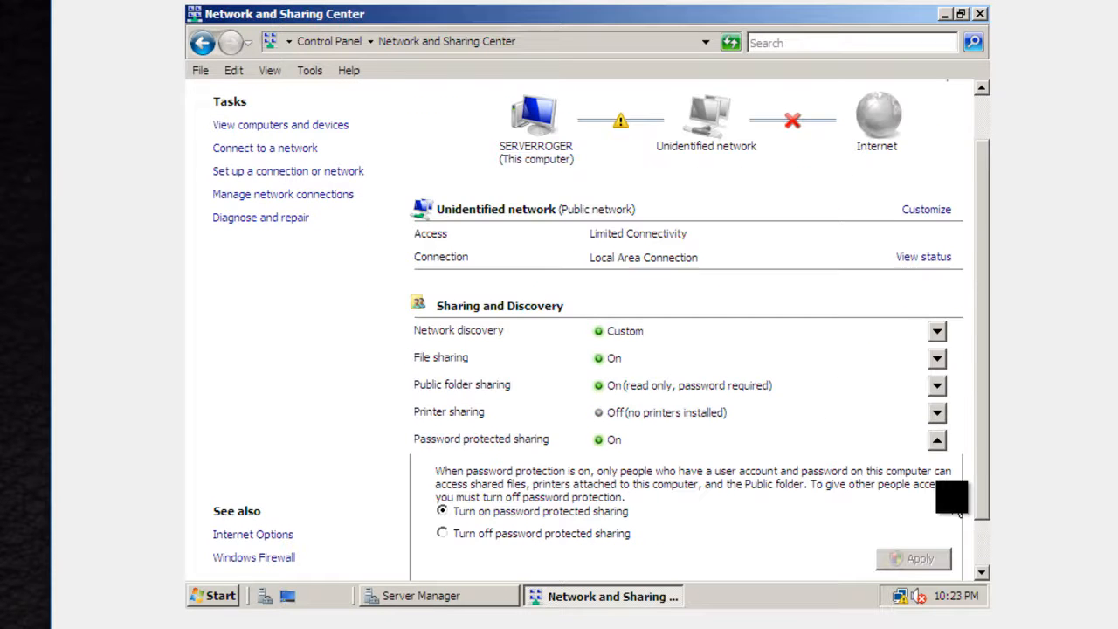
{"action": "left_click", "coordinate": [529, 535]}
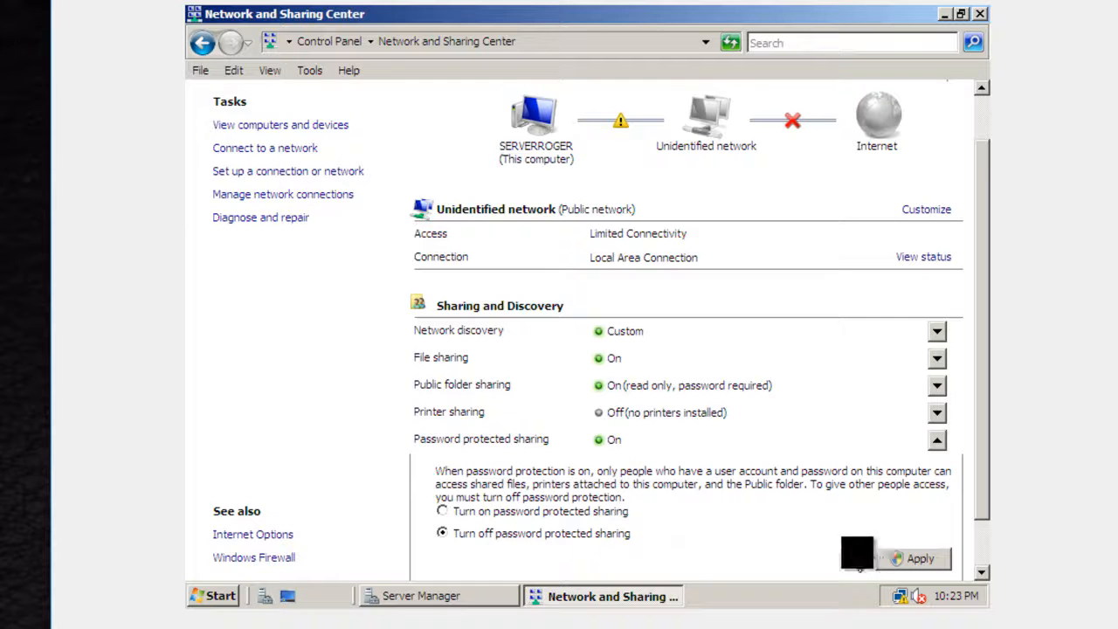
{"action": "left_click", "coordinate": [913, 557]}
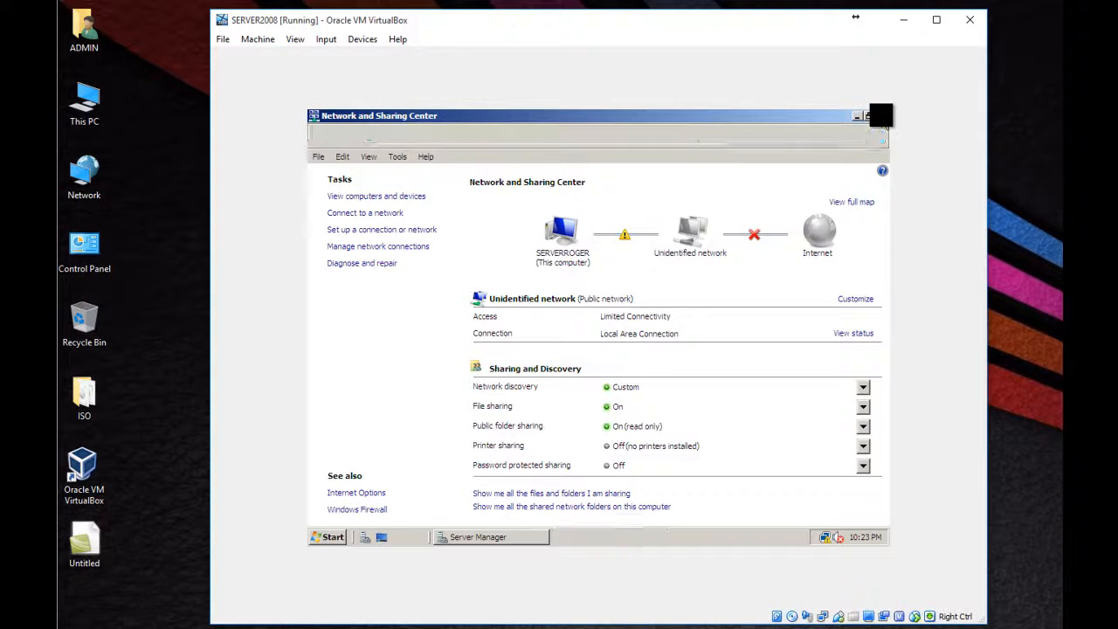
{"action": "left_click", "coordinate": [879, 115]}
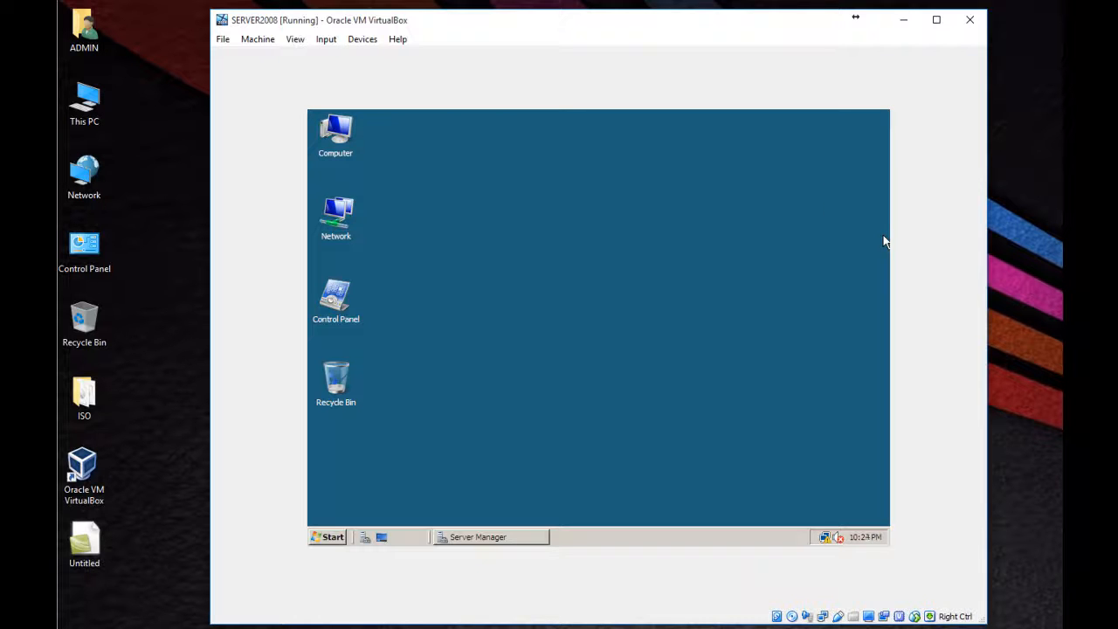